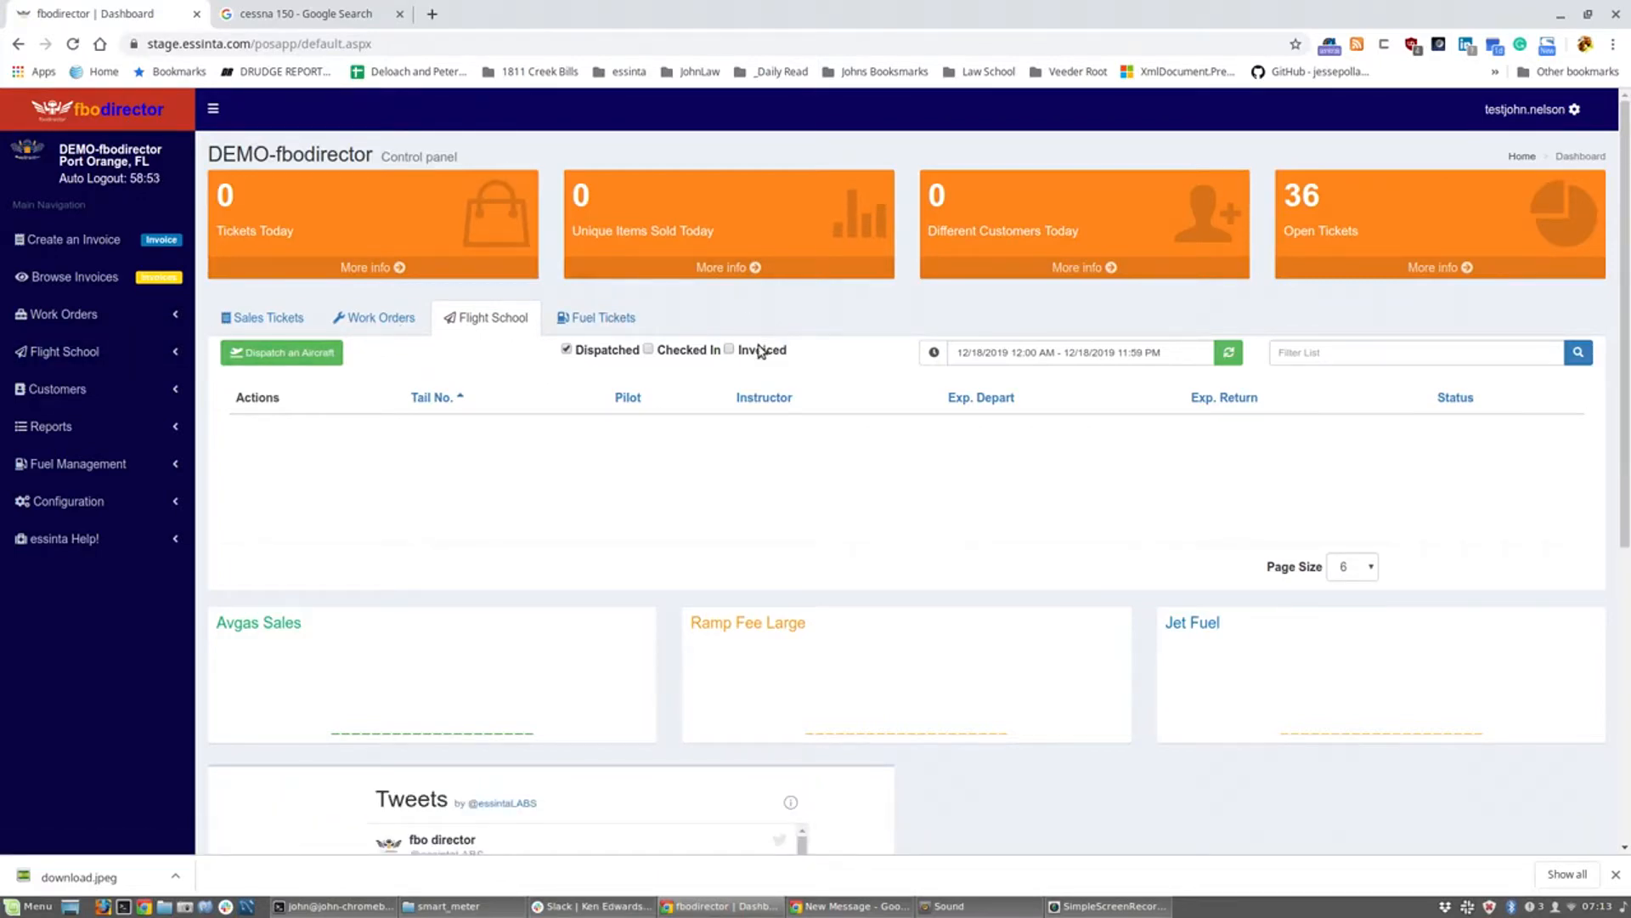
# Step: View the Flight School Pilots list, then go to the Manage Customers page
pyautogui.click(64, 353)
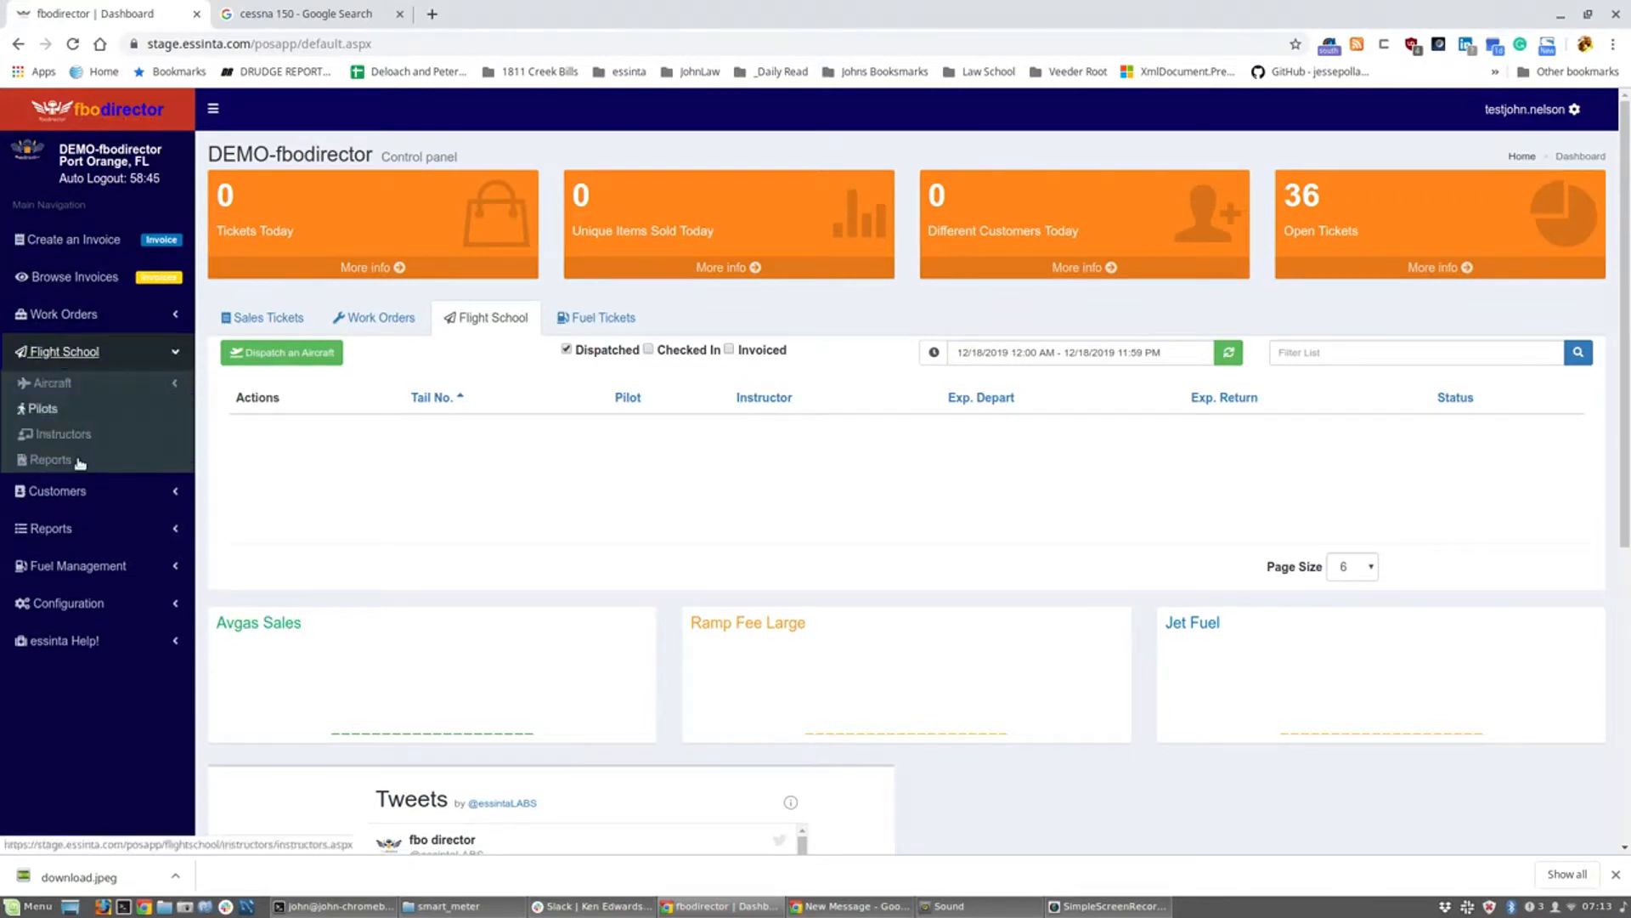
pyautogui.click(56, 412)
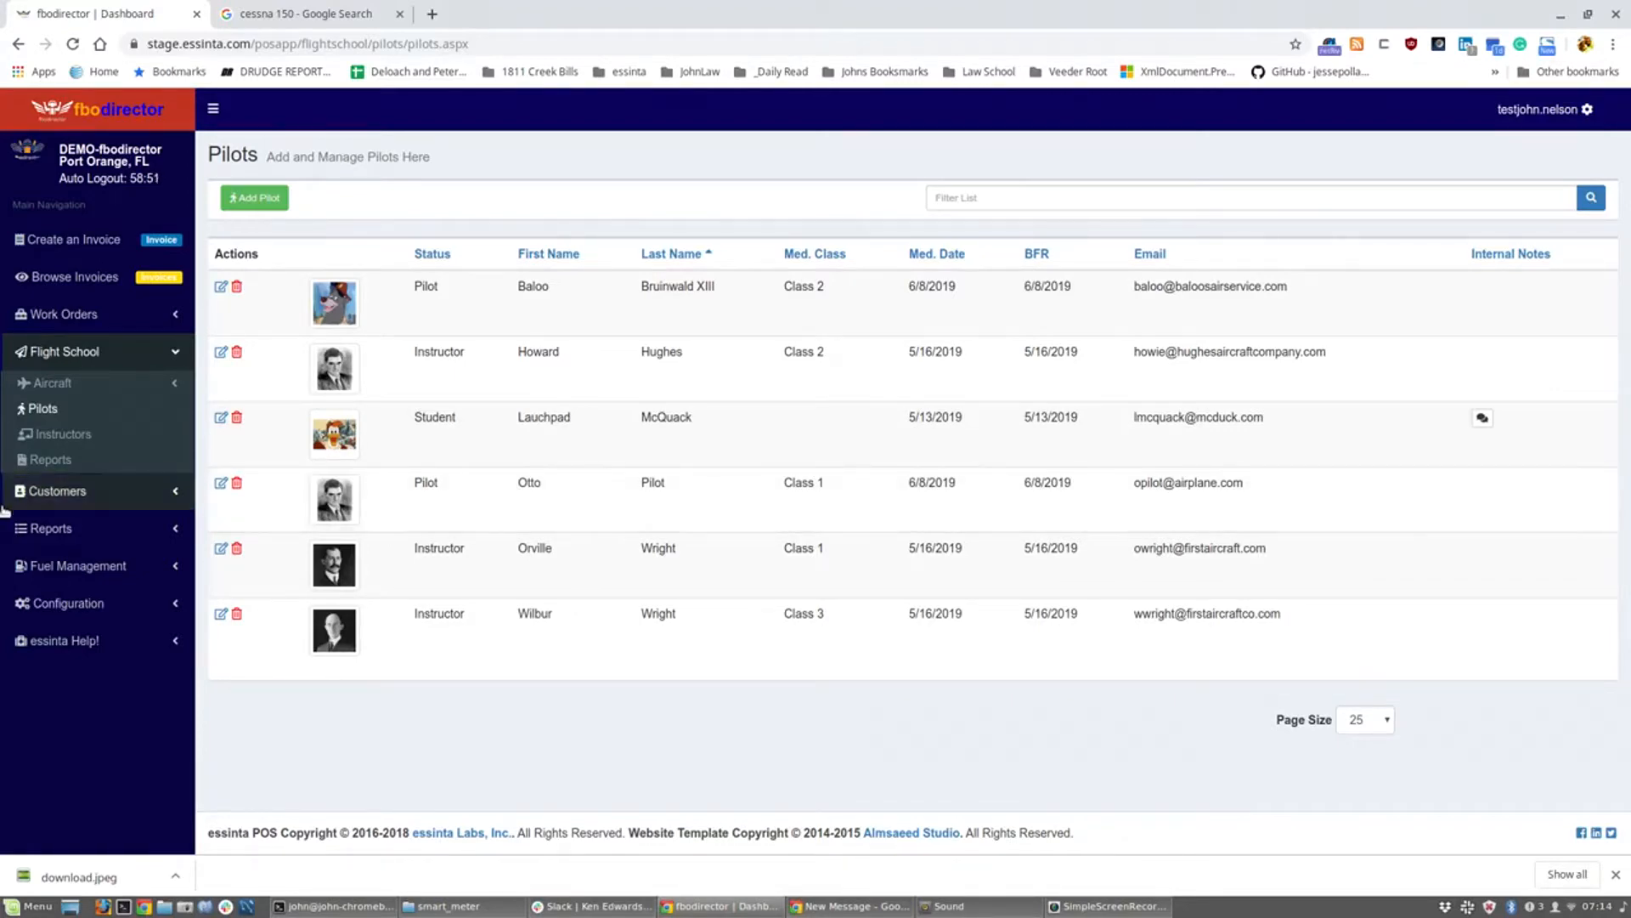
pyautogui.click(80, 493)
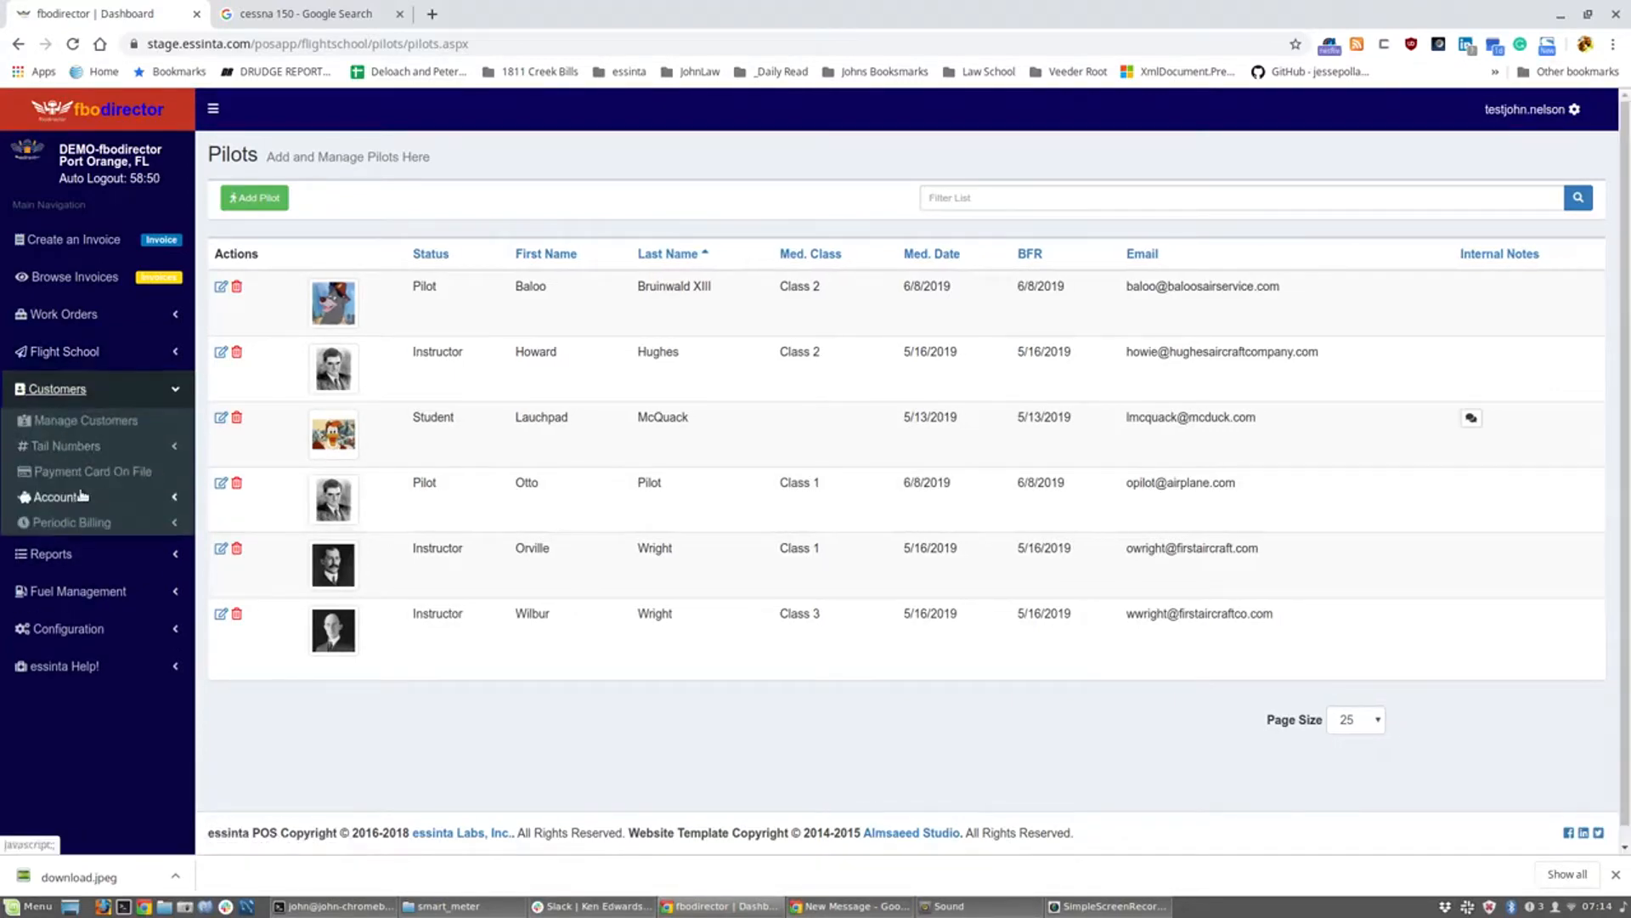
pyautogui.click(84, 425)
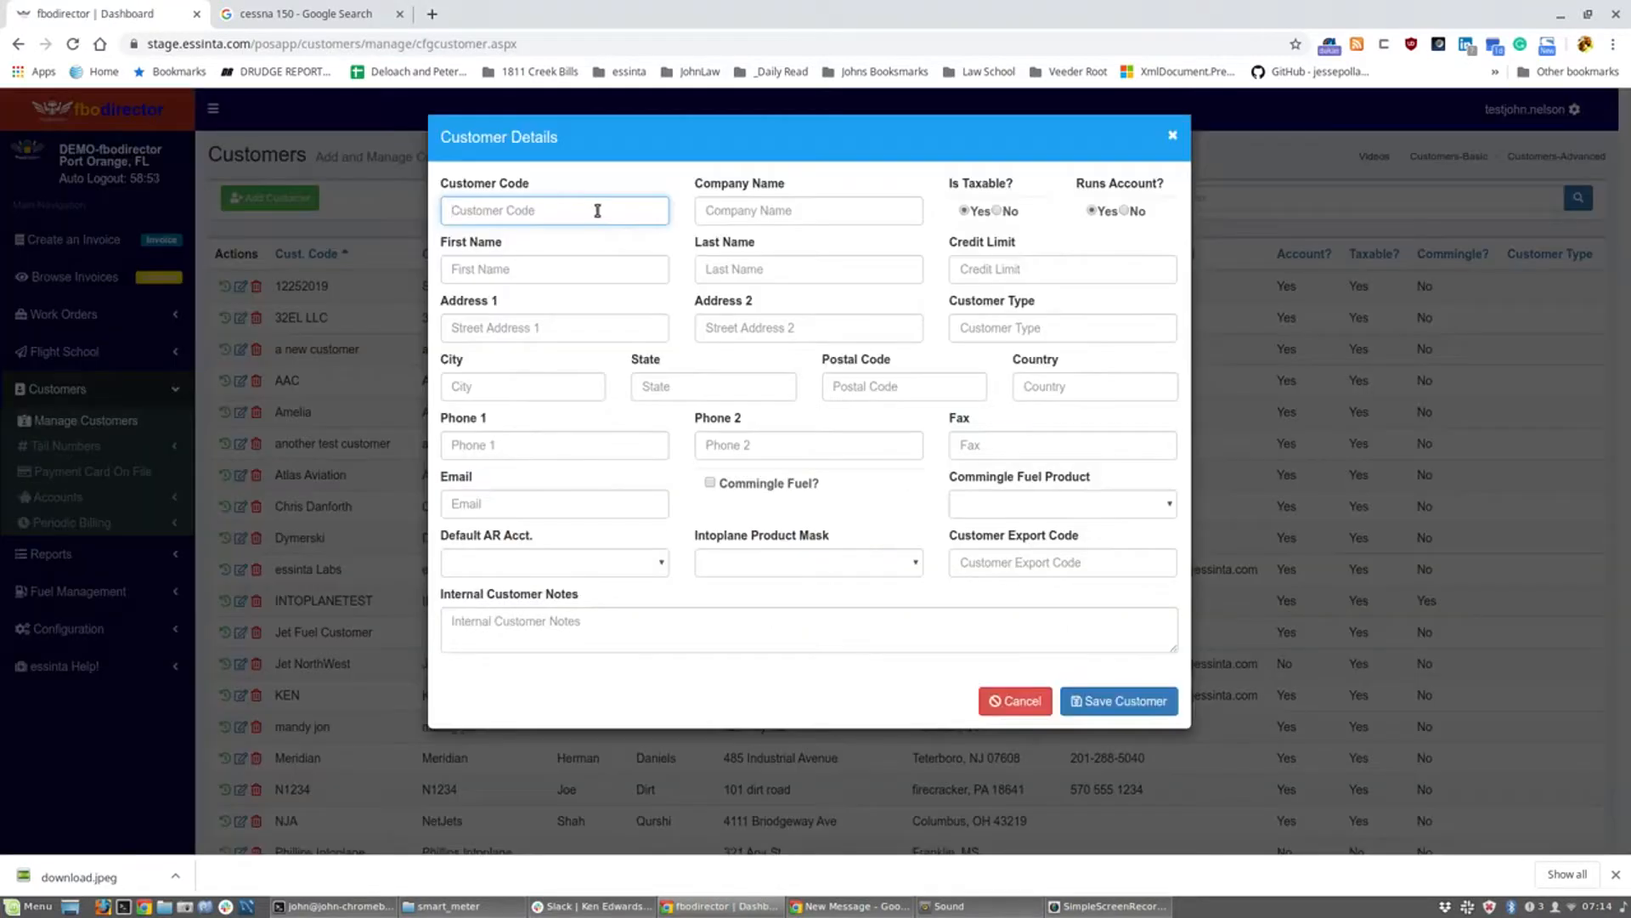
# Step: Enter the new customer's customer code and the pilot's first and last name
pyautogui.write('Jim Lovell')
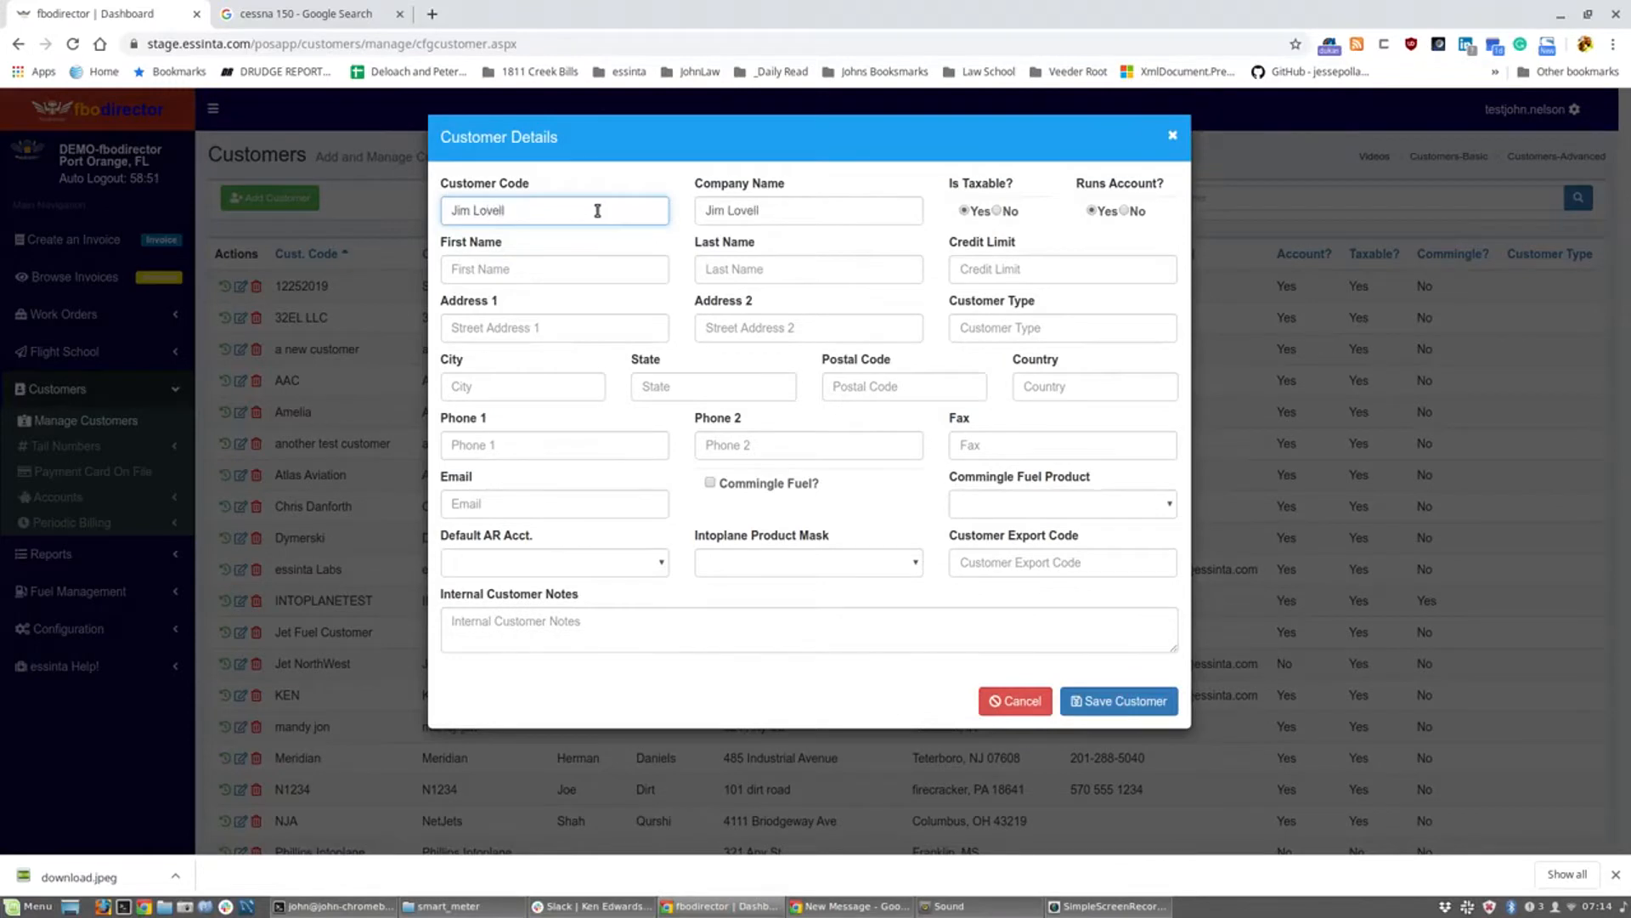
pyautogui.moveTo(654, 219); pyautogui.dragTo(420, 196)
pyautogui.write('Locell, Jim')
pyautogui.press('Tab')
pyautogui.write('Jim')
pyautogui.press('Tab')
pyautogui.write('Lovell')
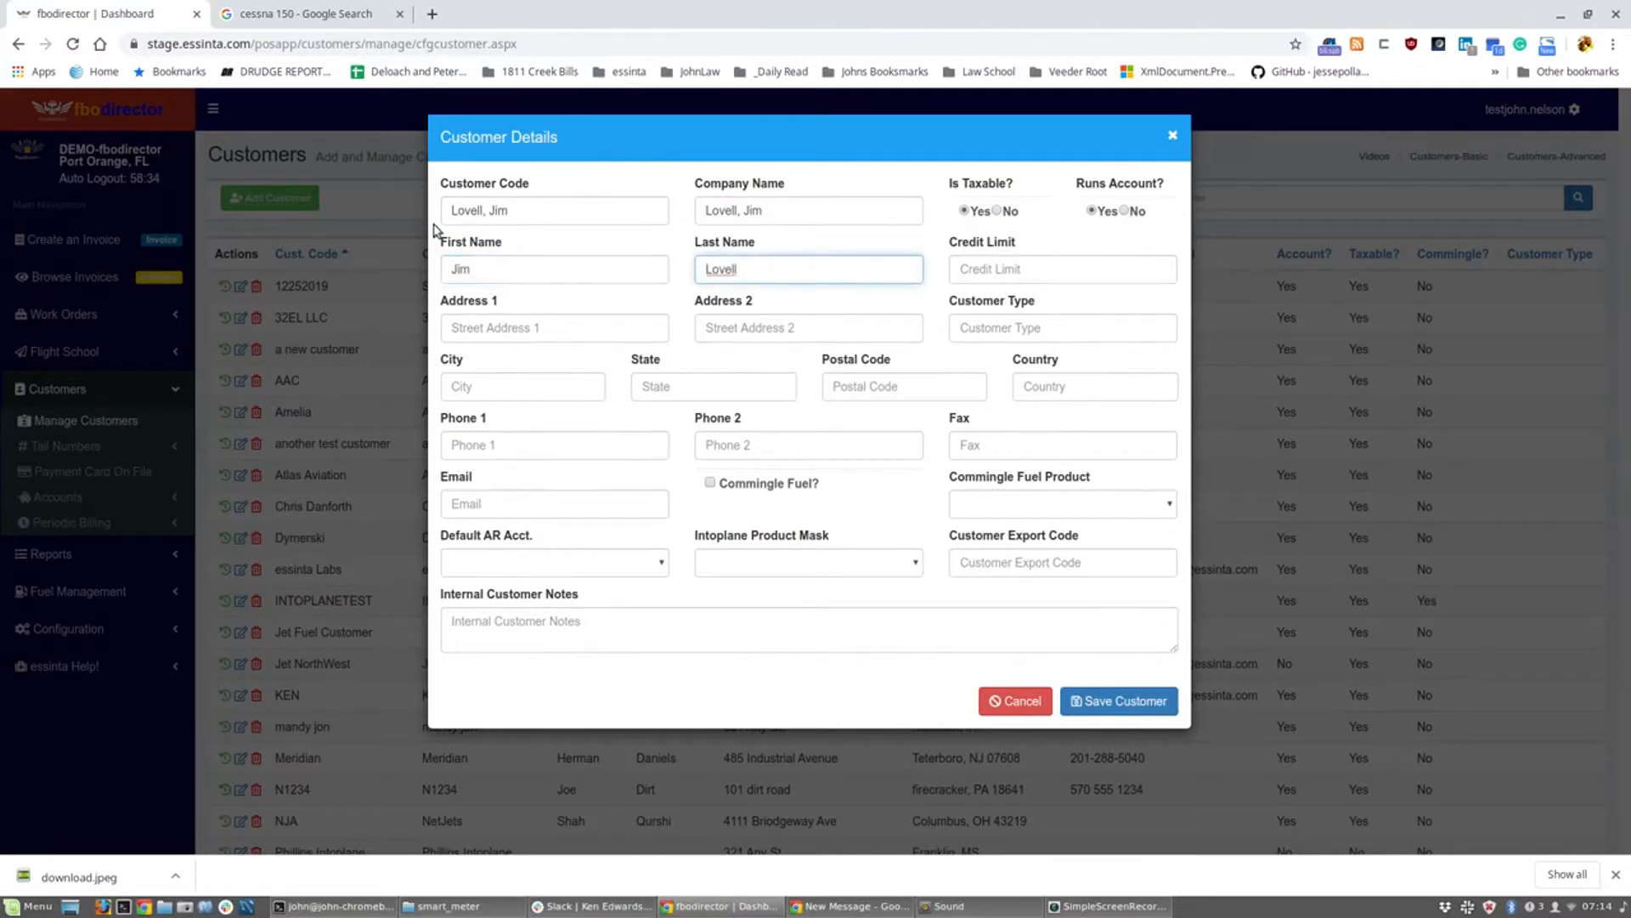
# Step: Fill in the customer's street address, phone number and e-mail, then save the customer
pyautogui.click(514, 321)
pyautogui.write('12')
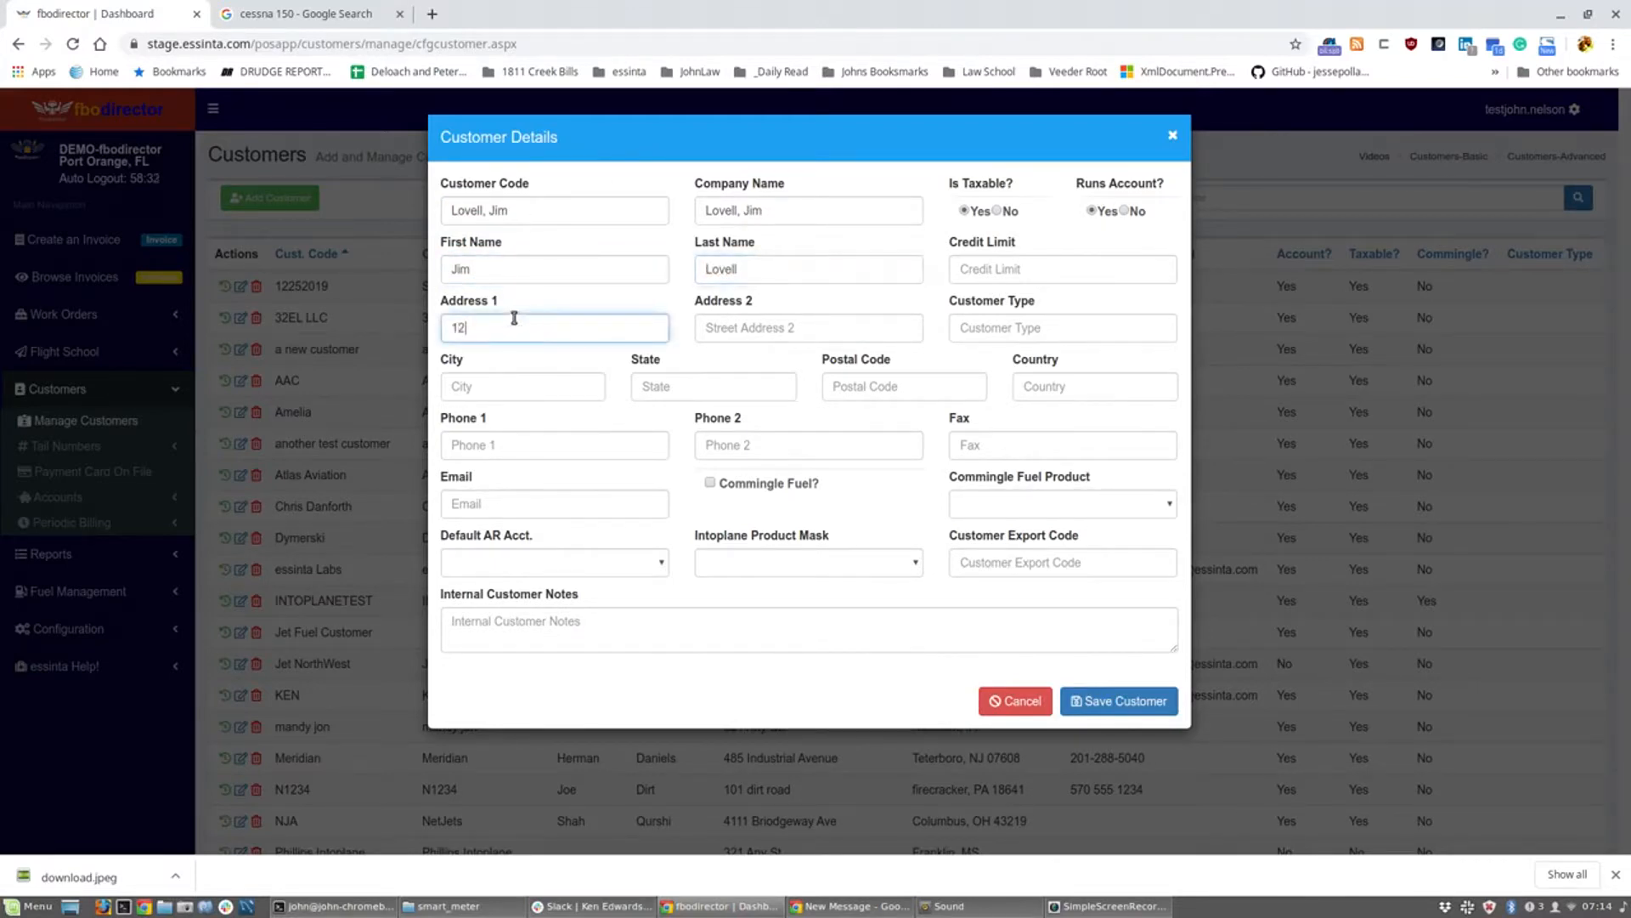
pyautogui.write('3 main street')
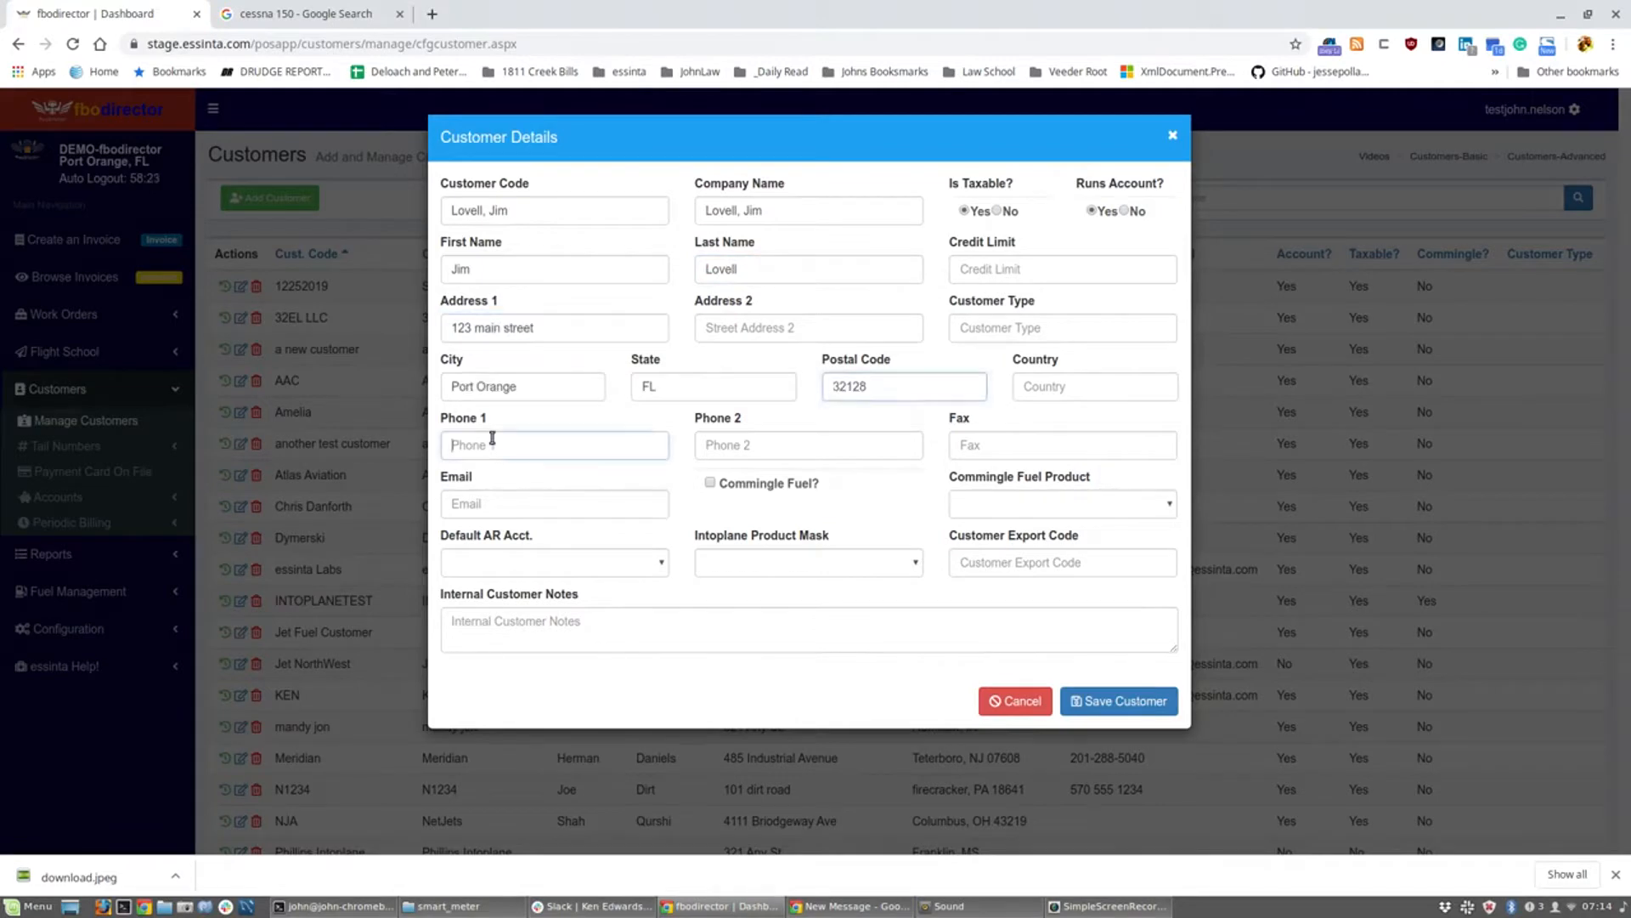
pyautogui.click(492, 438)
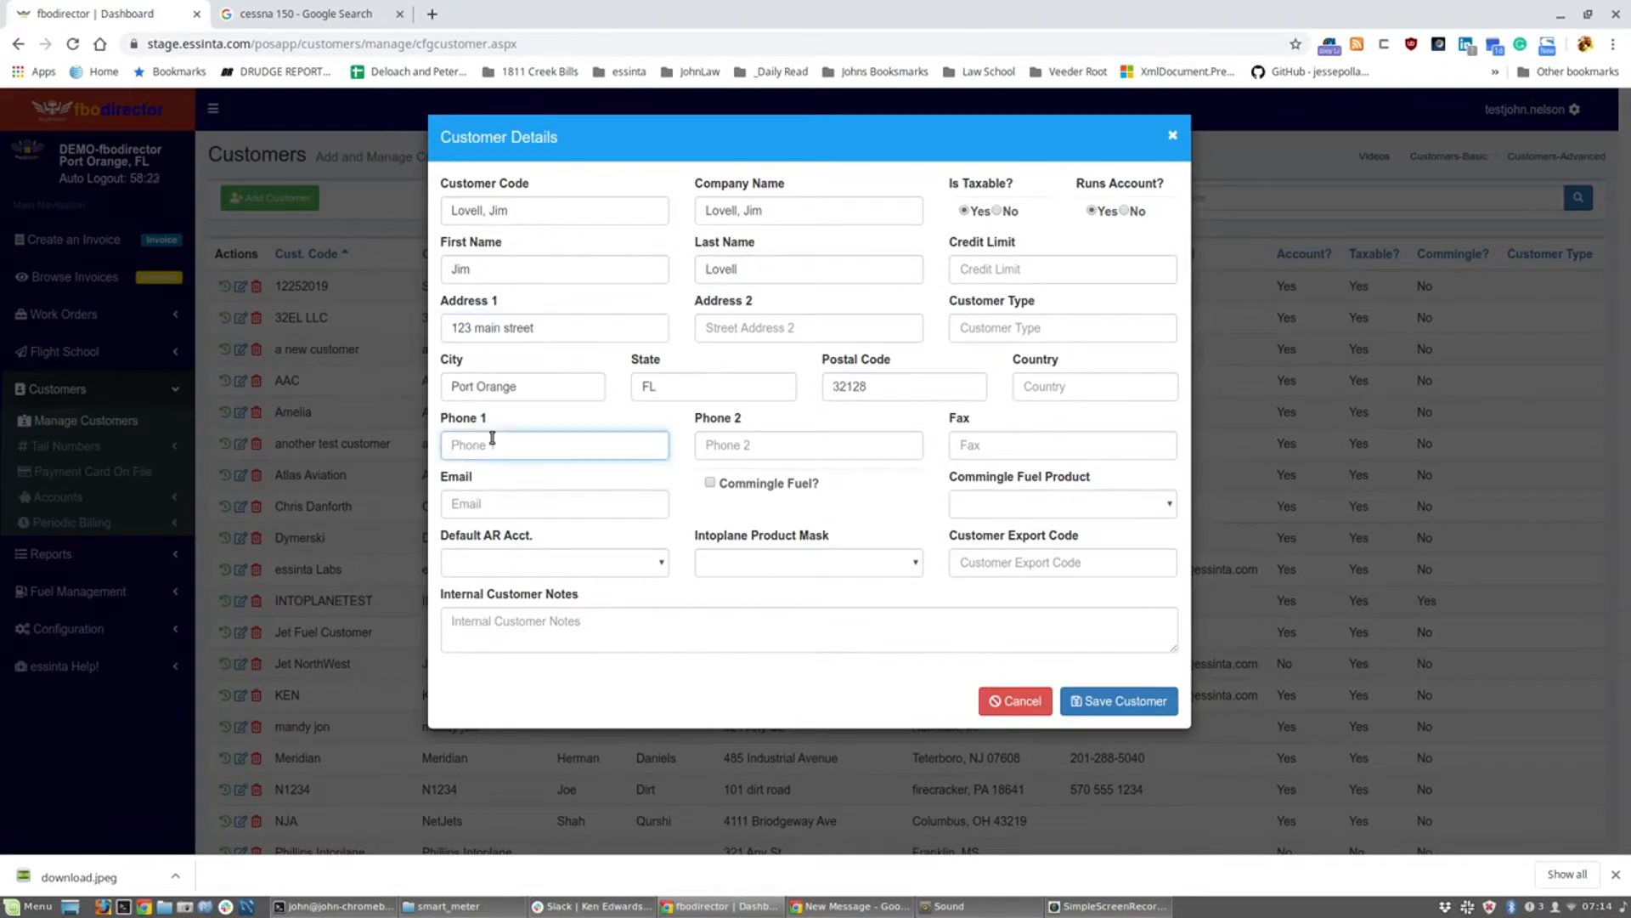
pyautogui.press('Tab')
pyautogui.press('Tab')
pyautogui.press('Tab')
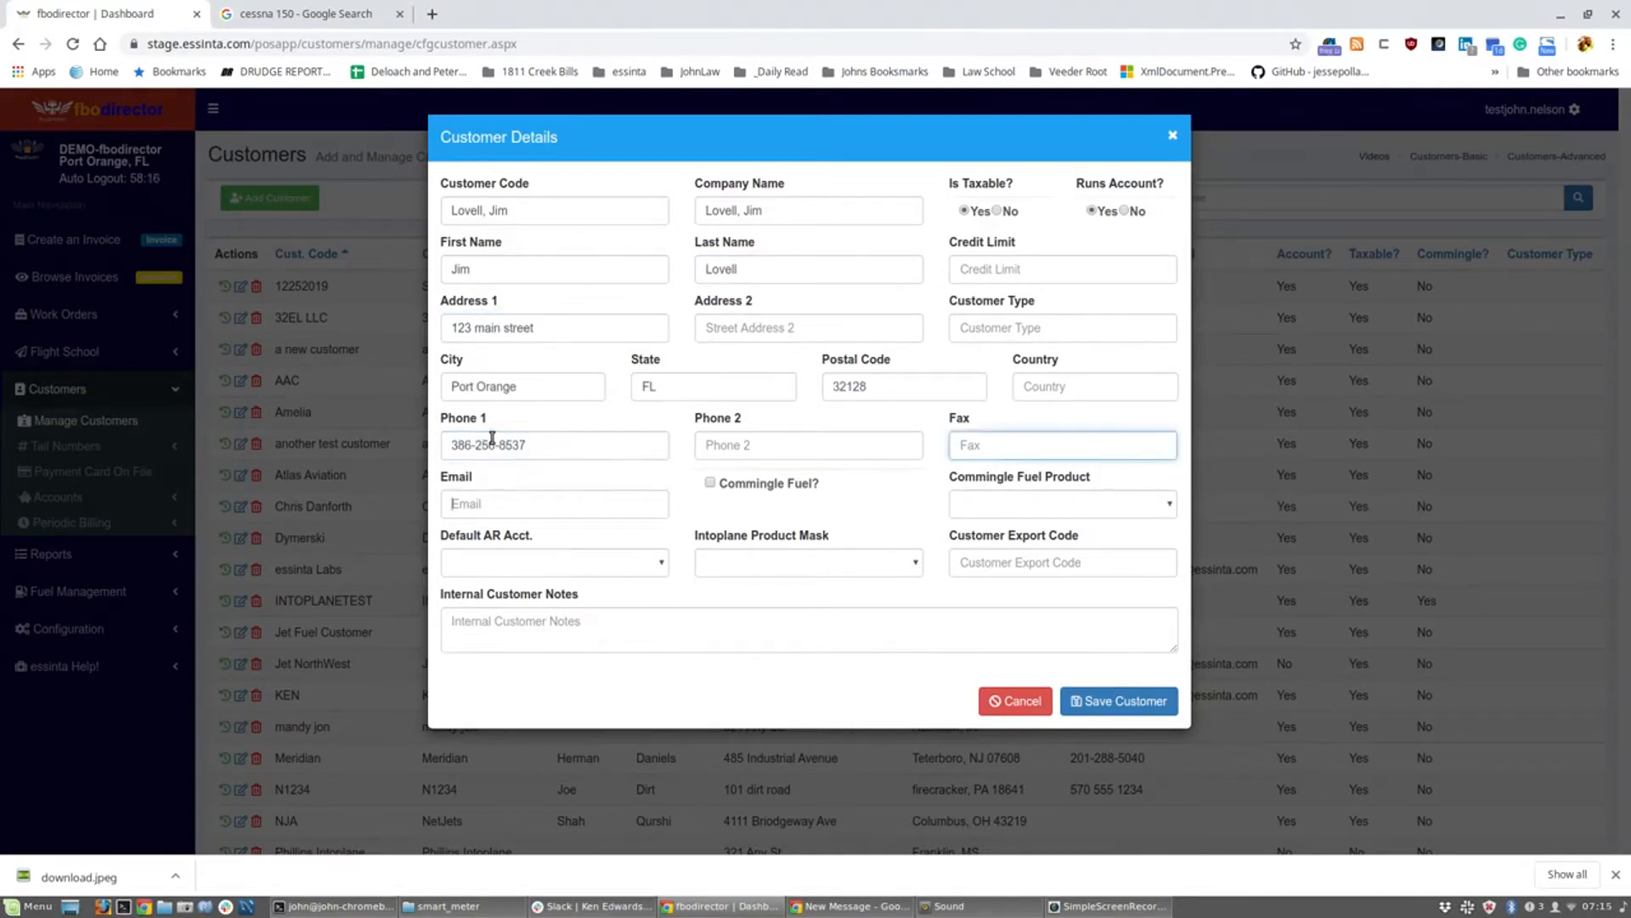
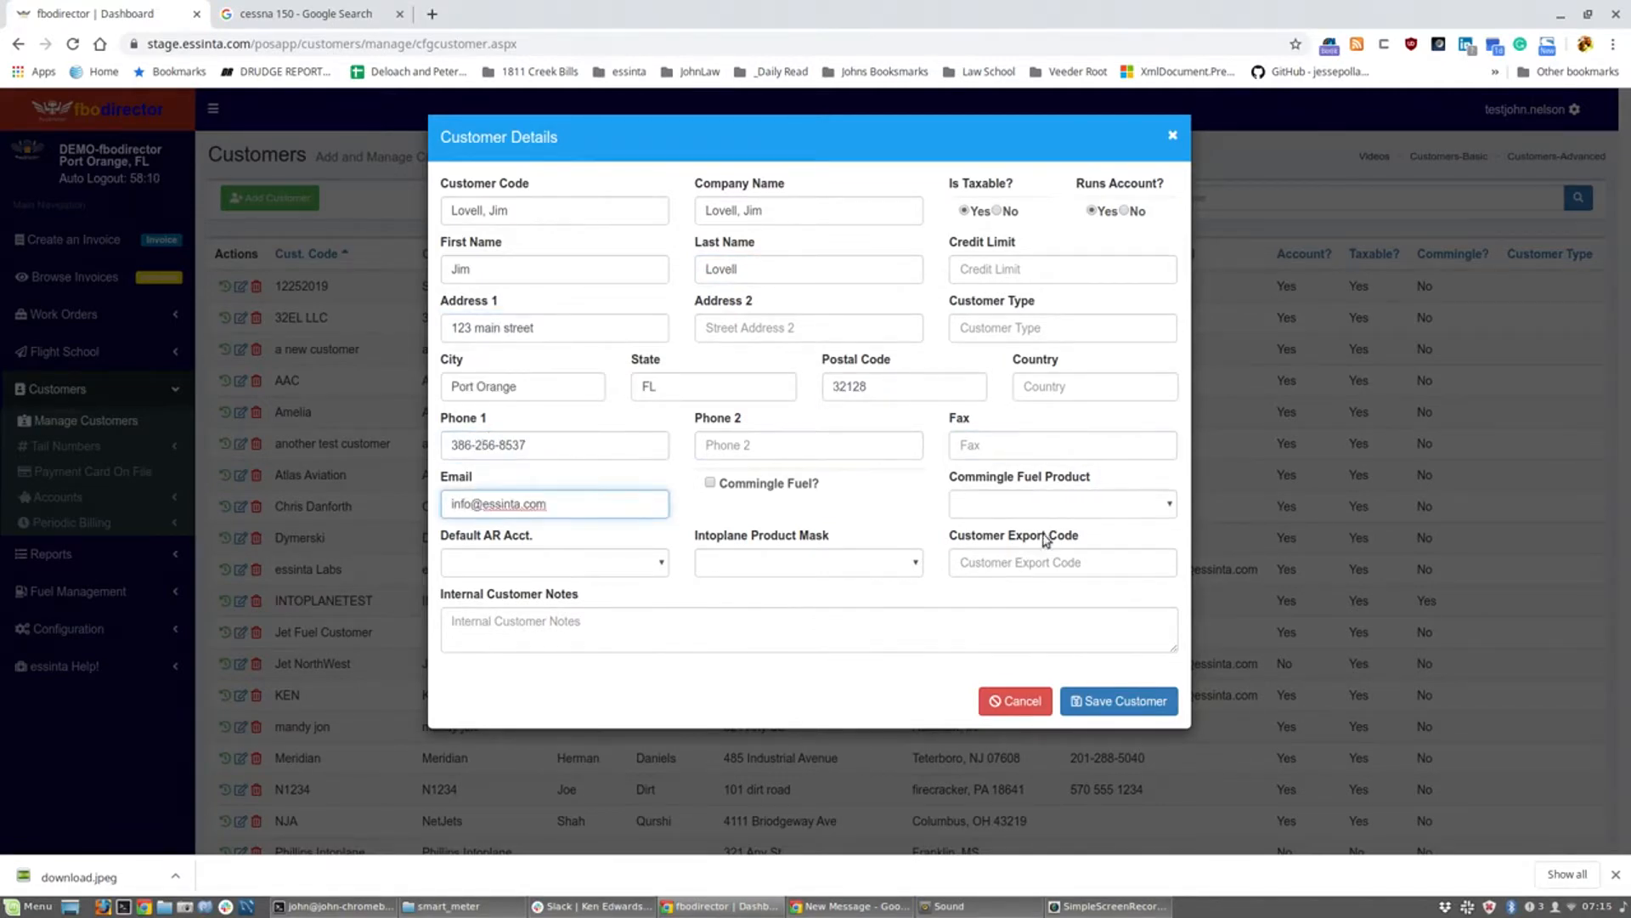
pyautogui.click(1094, 698)
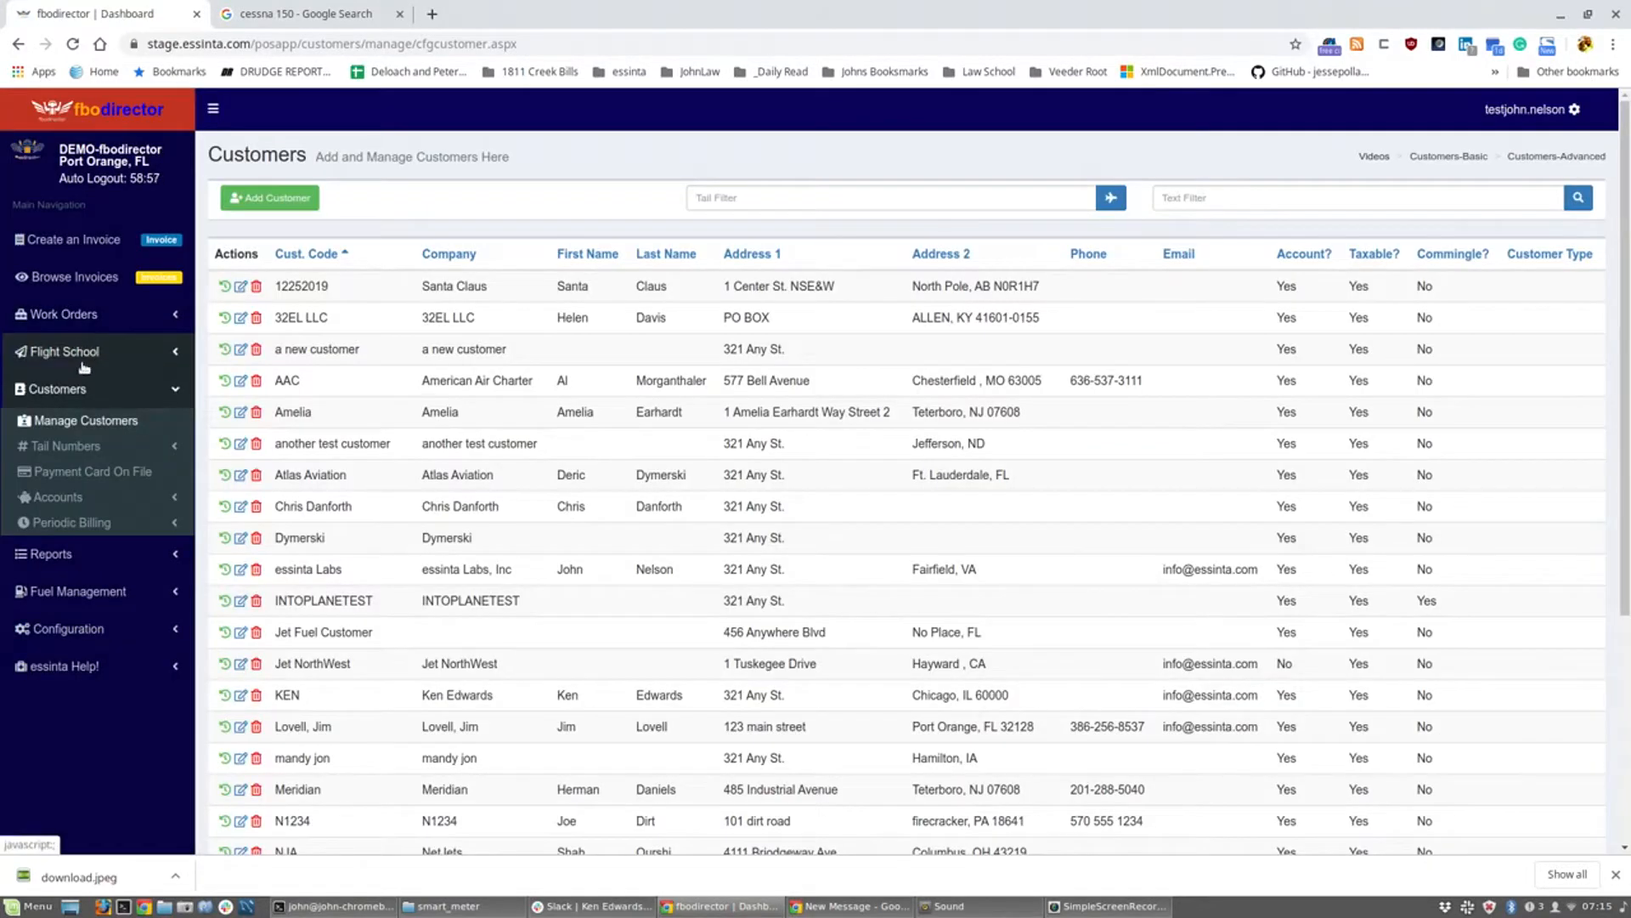
# Step: Return to the Pilots list and open a blank Pilot Details form for a new pilot
pyautogui.click(79, 352)
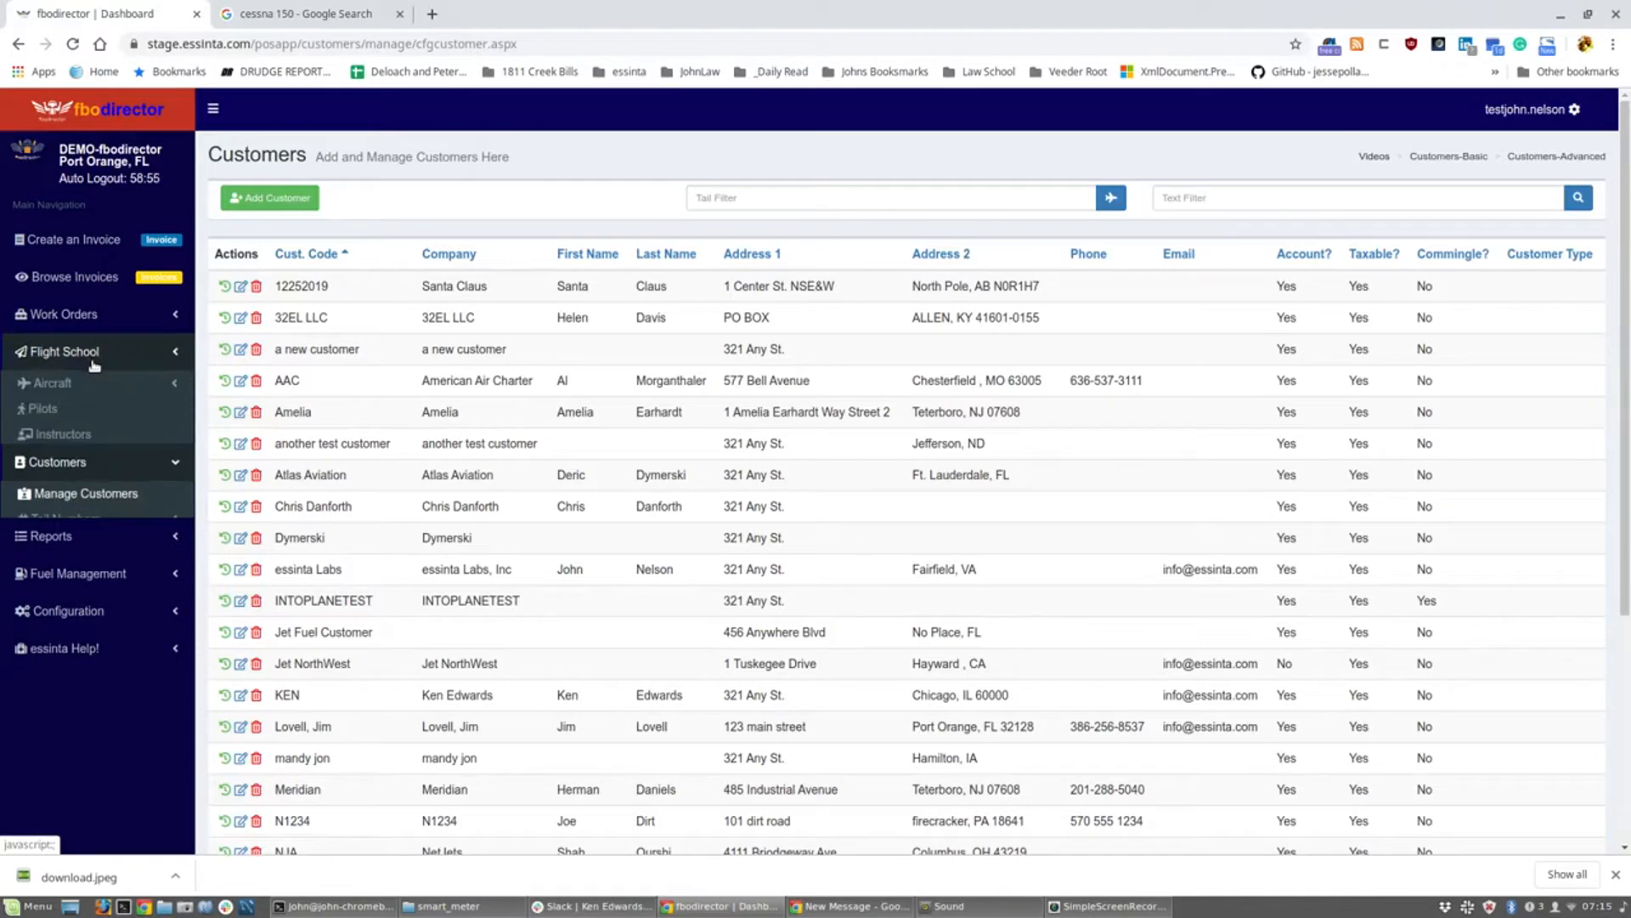
pyautogui.click(70, 411)
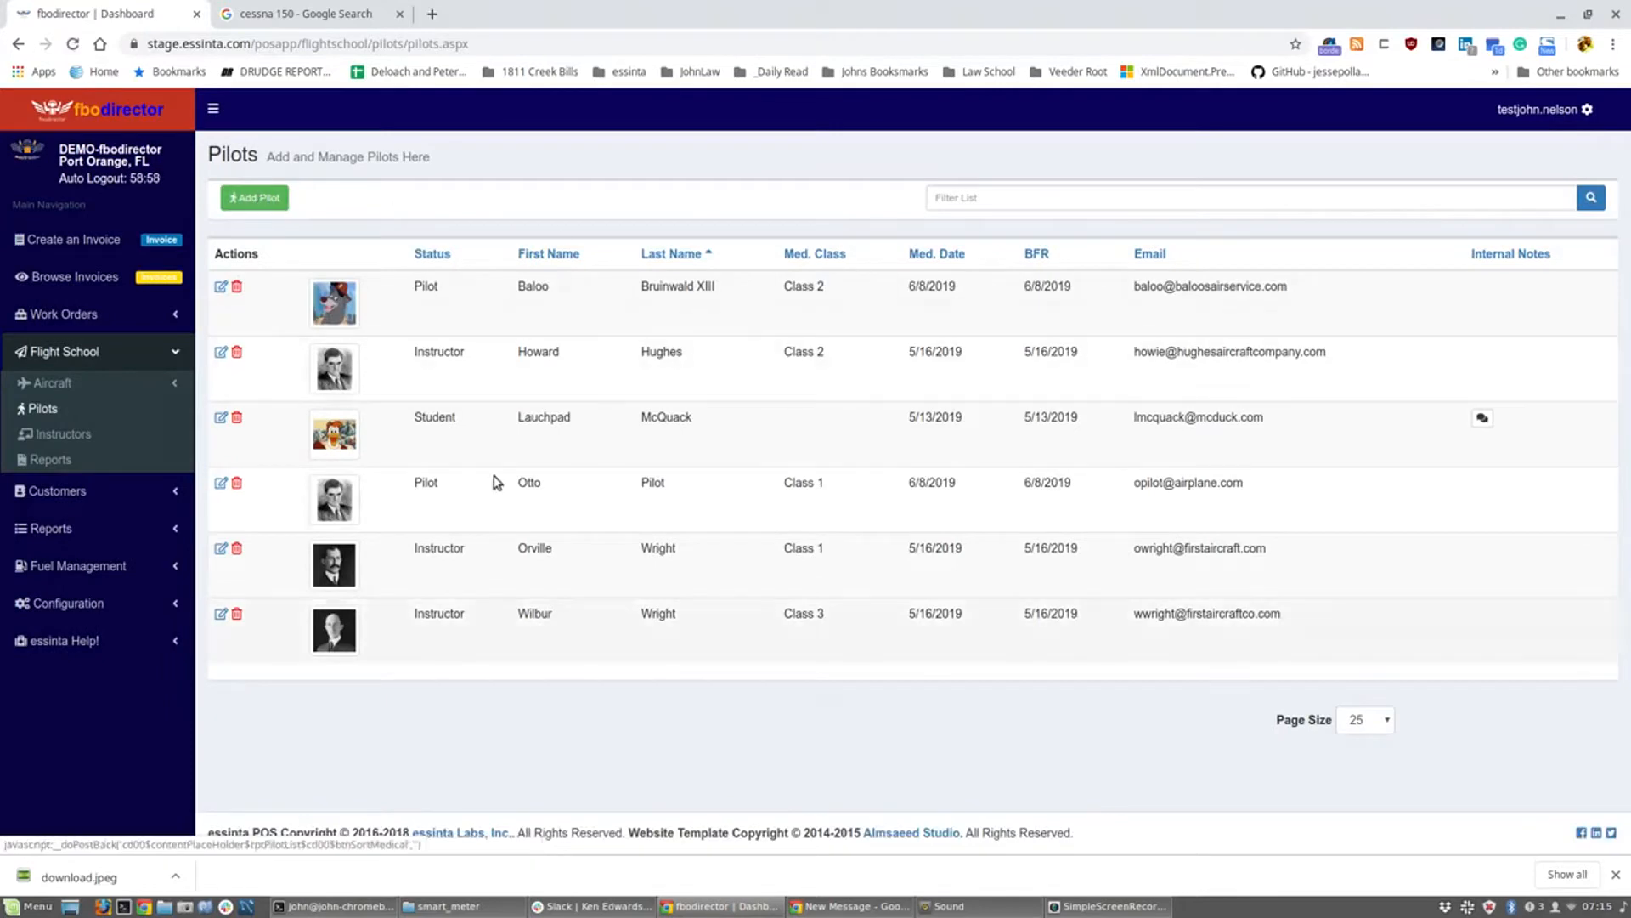
pyautogui.click(256, 196)
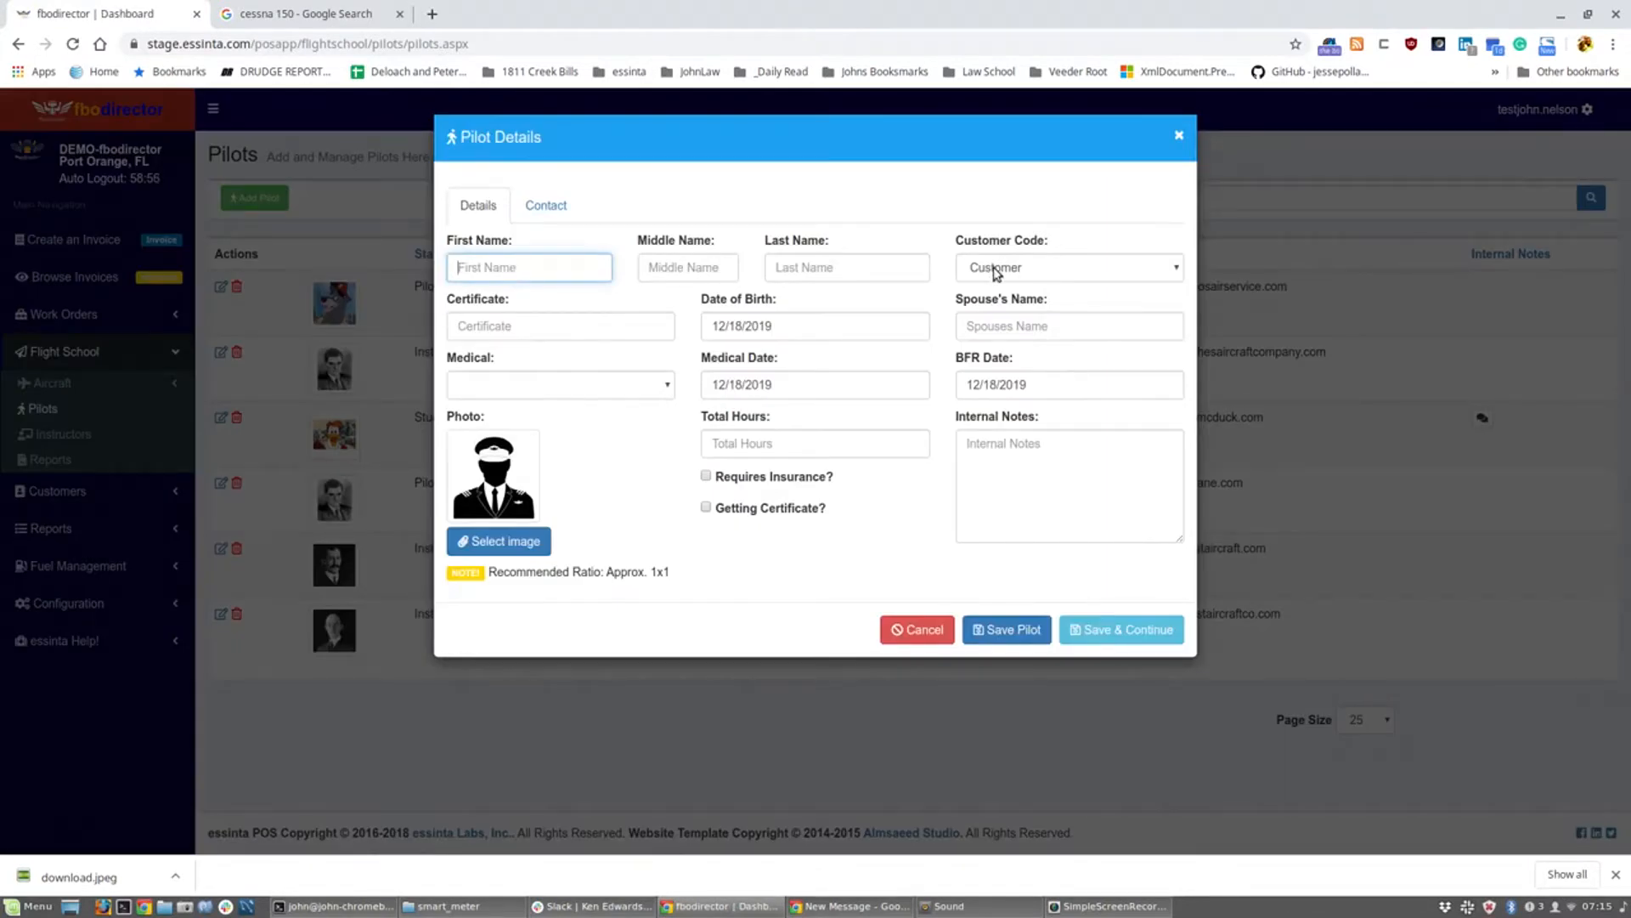
# Step: Link the pilot to the new customer code and enter his first name, last name and pasted certificate number
pyautogui.click(996, 270)
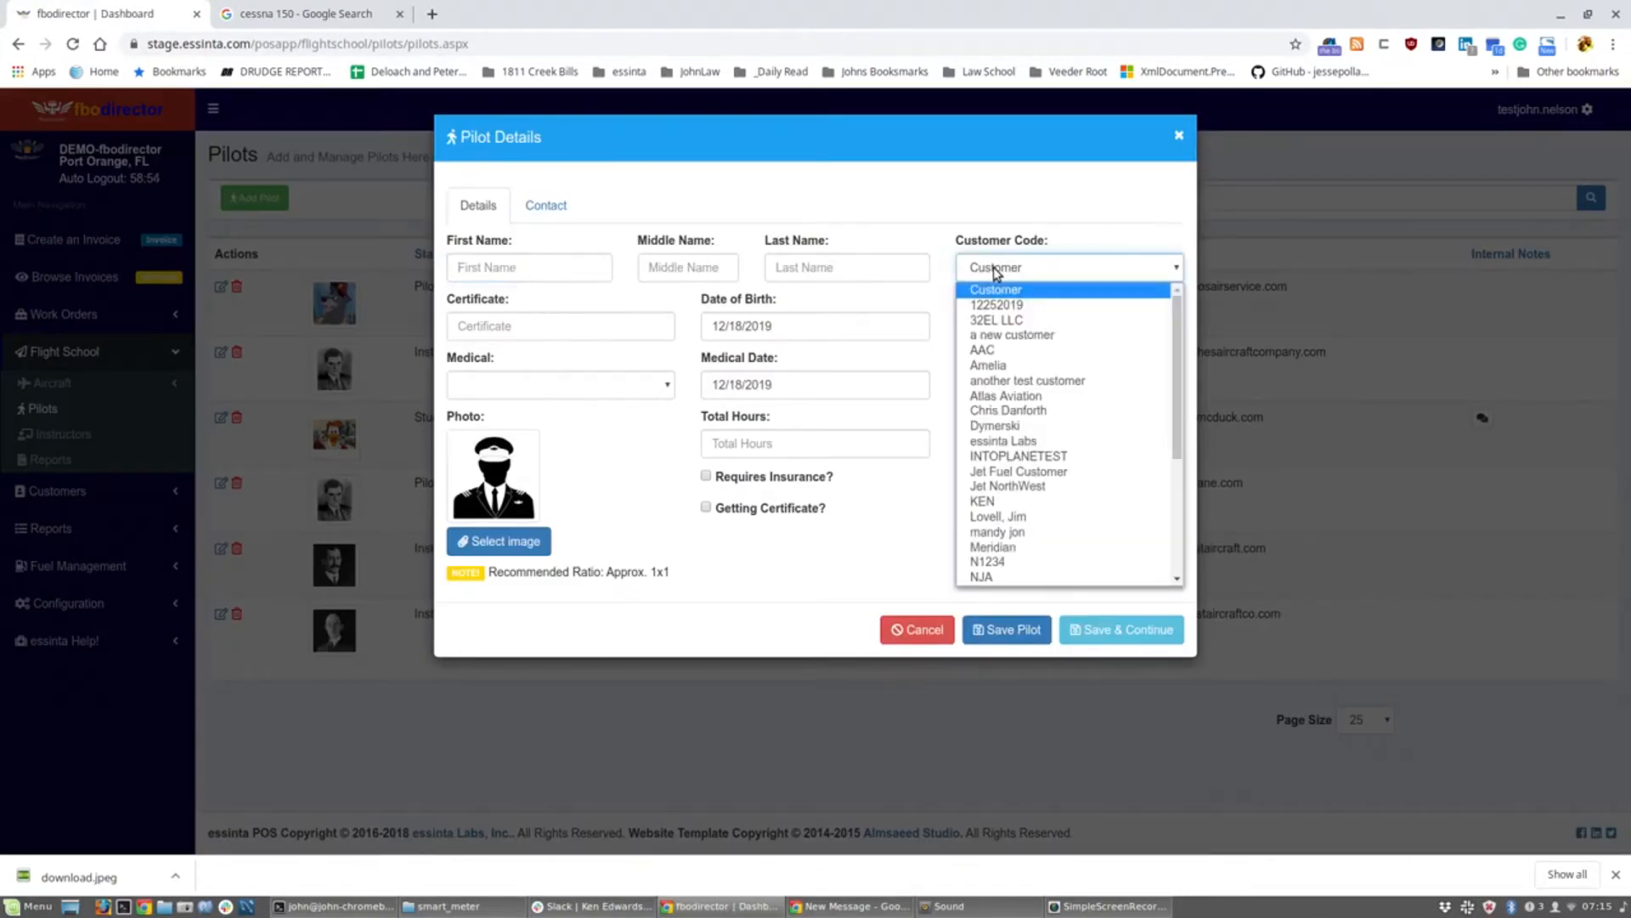
pyautogui.click(1007, 515)
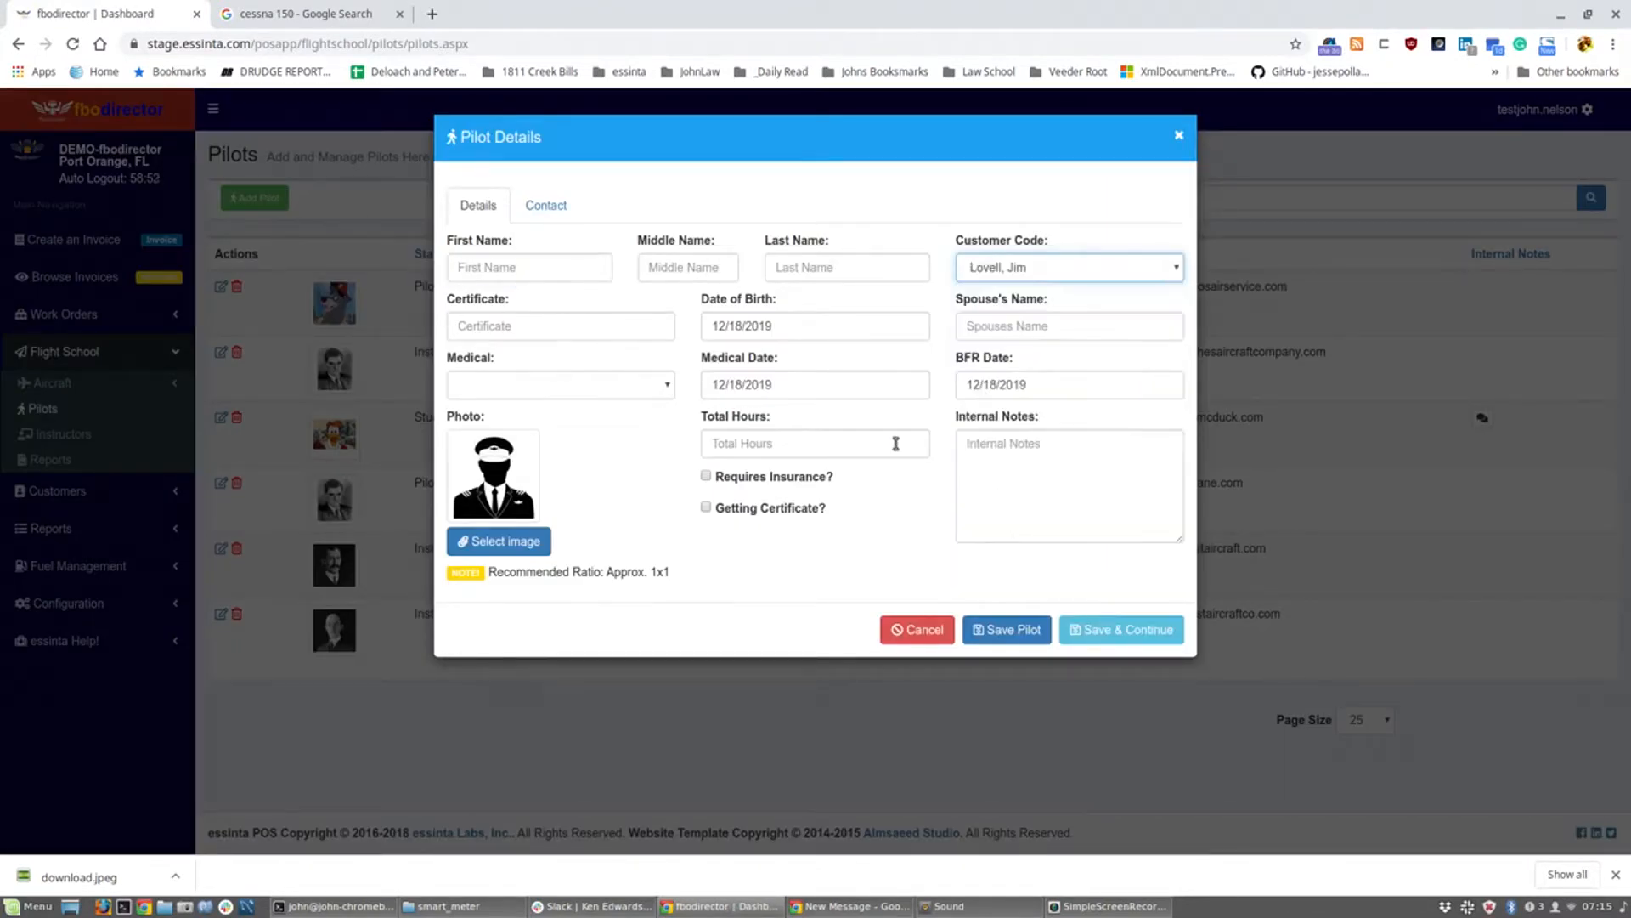
pyautogui.click(510, 268)
pyautogui.write('Jim')
pyautogui.press('Tab')
pyautogui.press('Tab')
pyautogui.write('Lv')
pyautogui.press('BackSpace')
pyautogui.write('ovell')
pyautogui.click(594, 328)
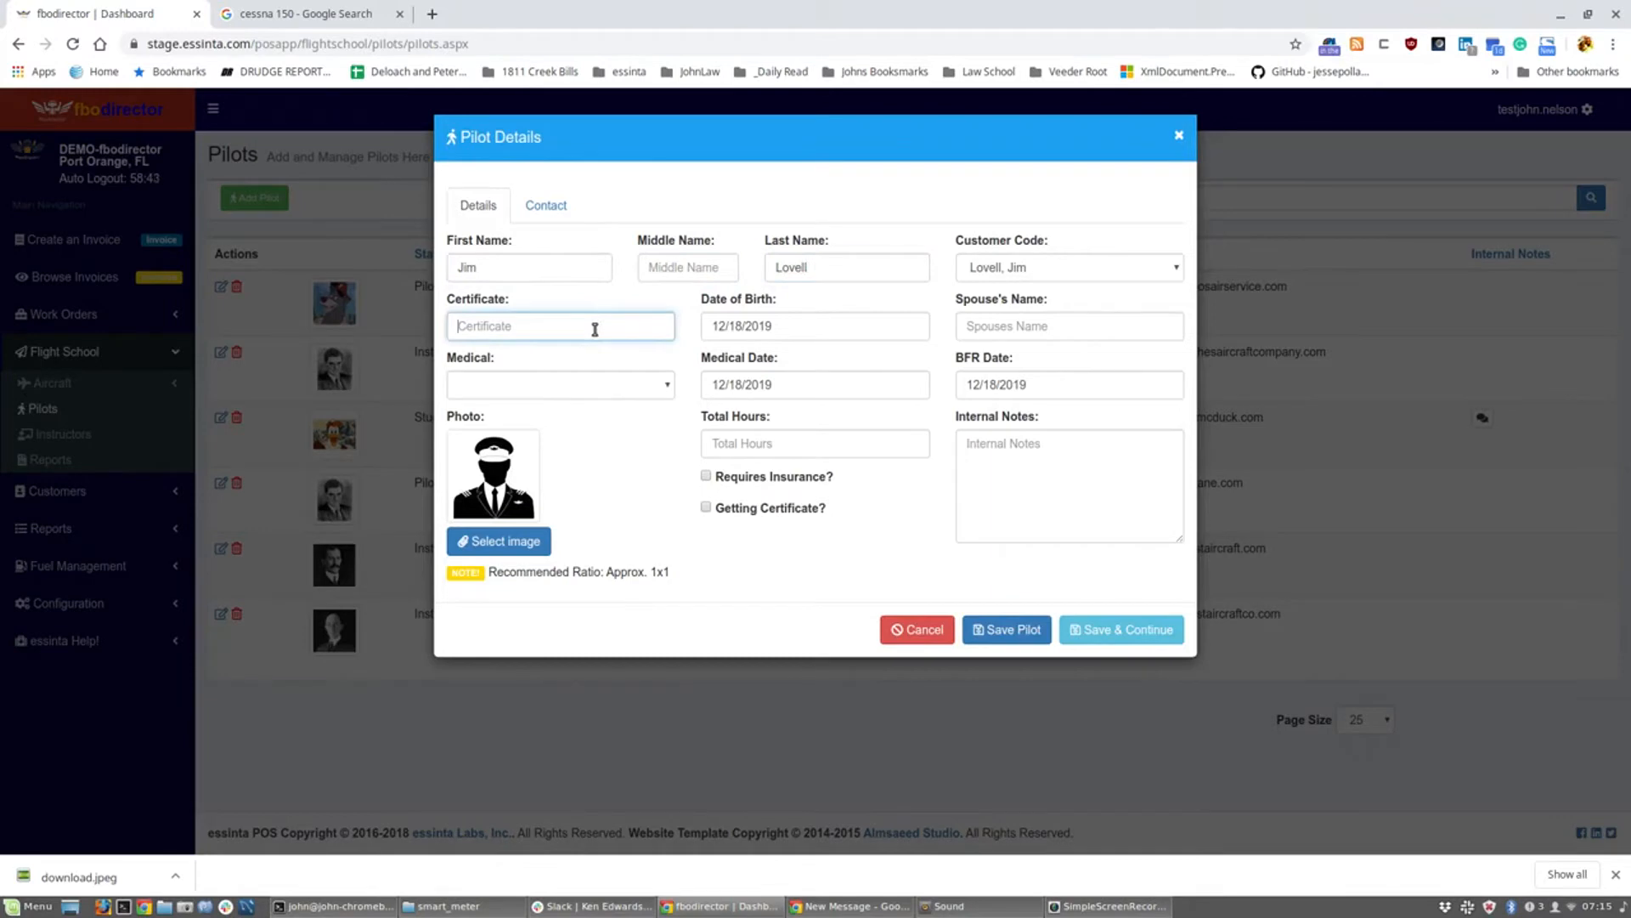
pyautogui.click(770, 321)
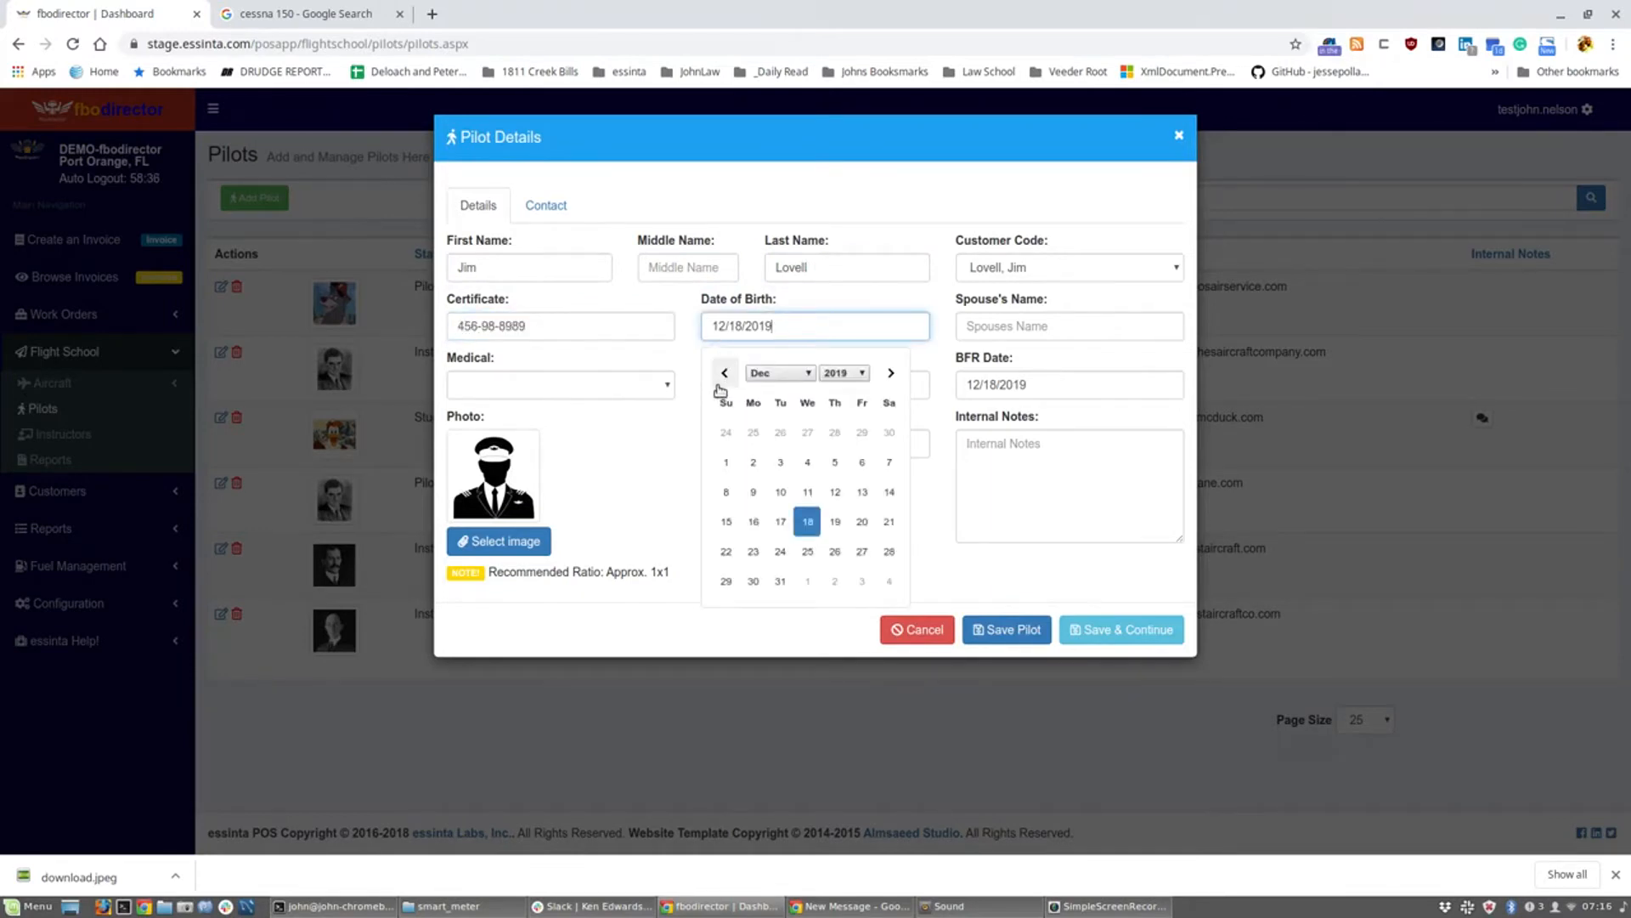
pyautogui.click(724, 378)
pyautogui.click(724, 378)
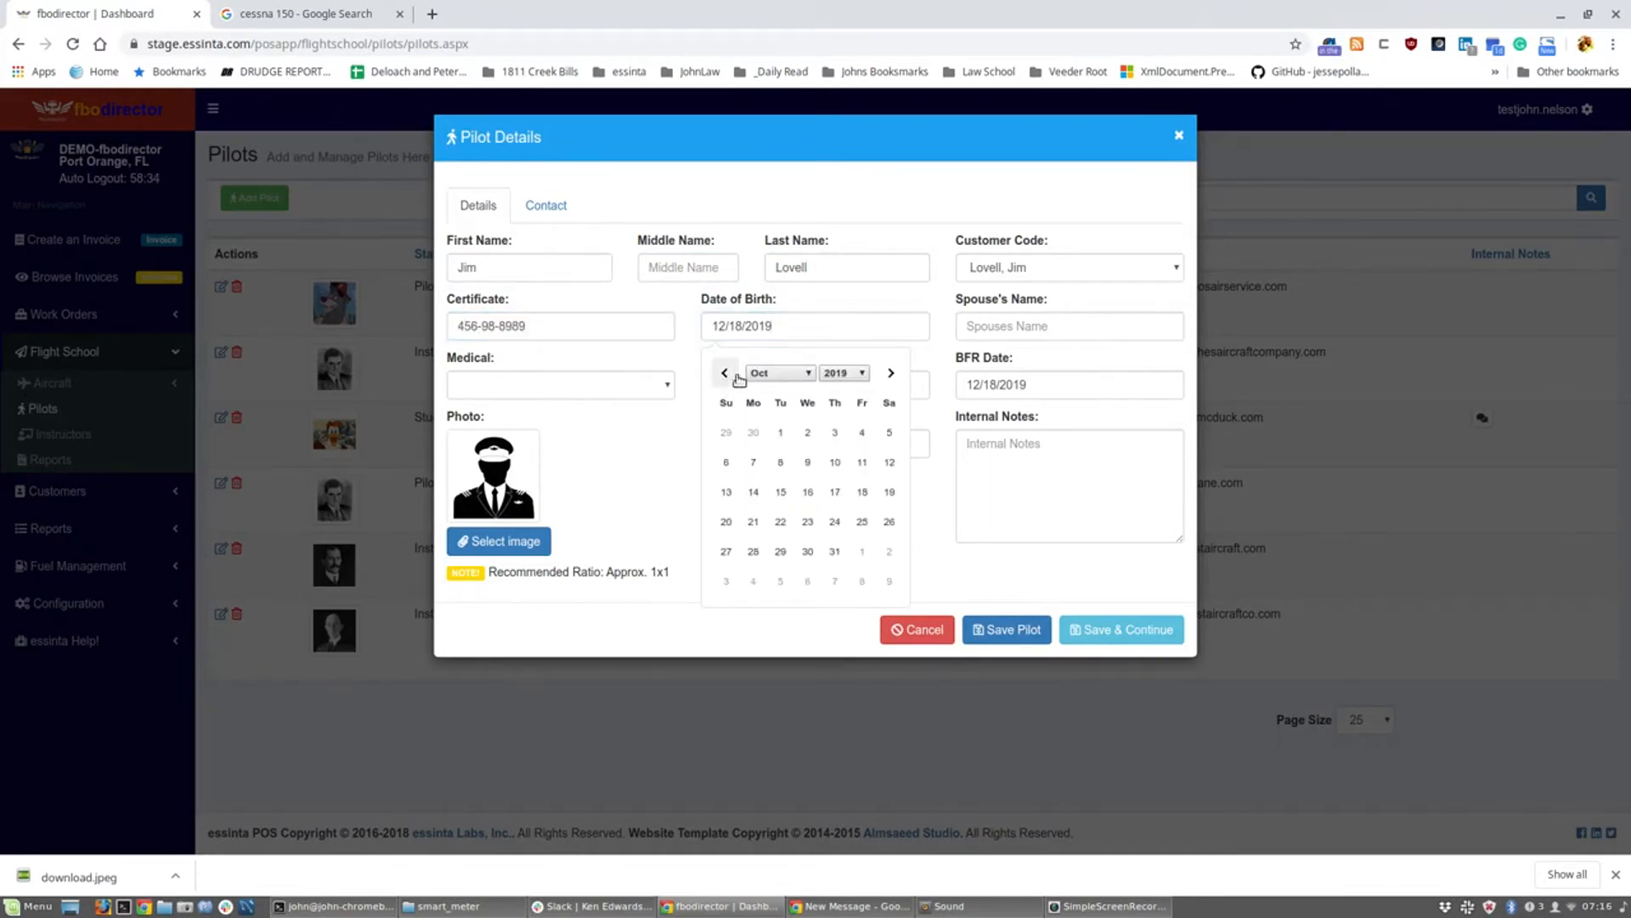
pyautogui.click(834, 374)
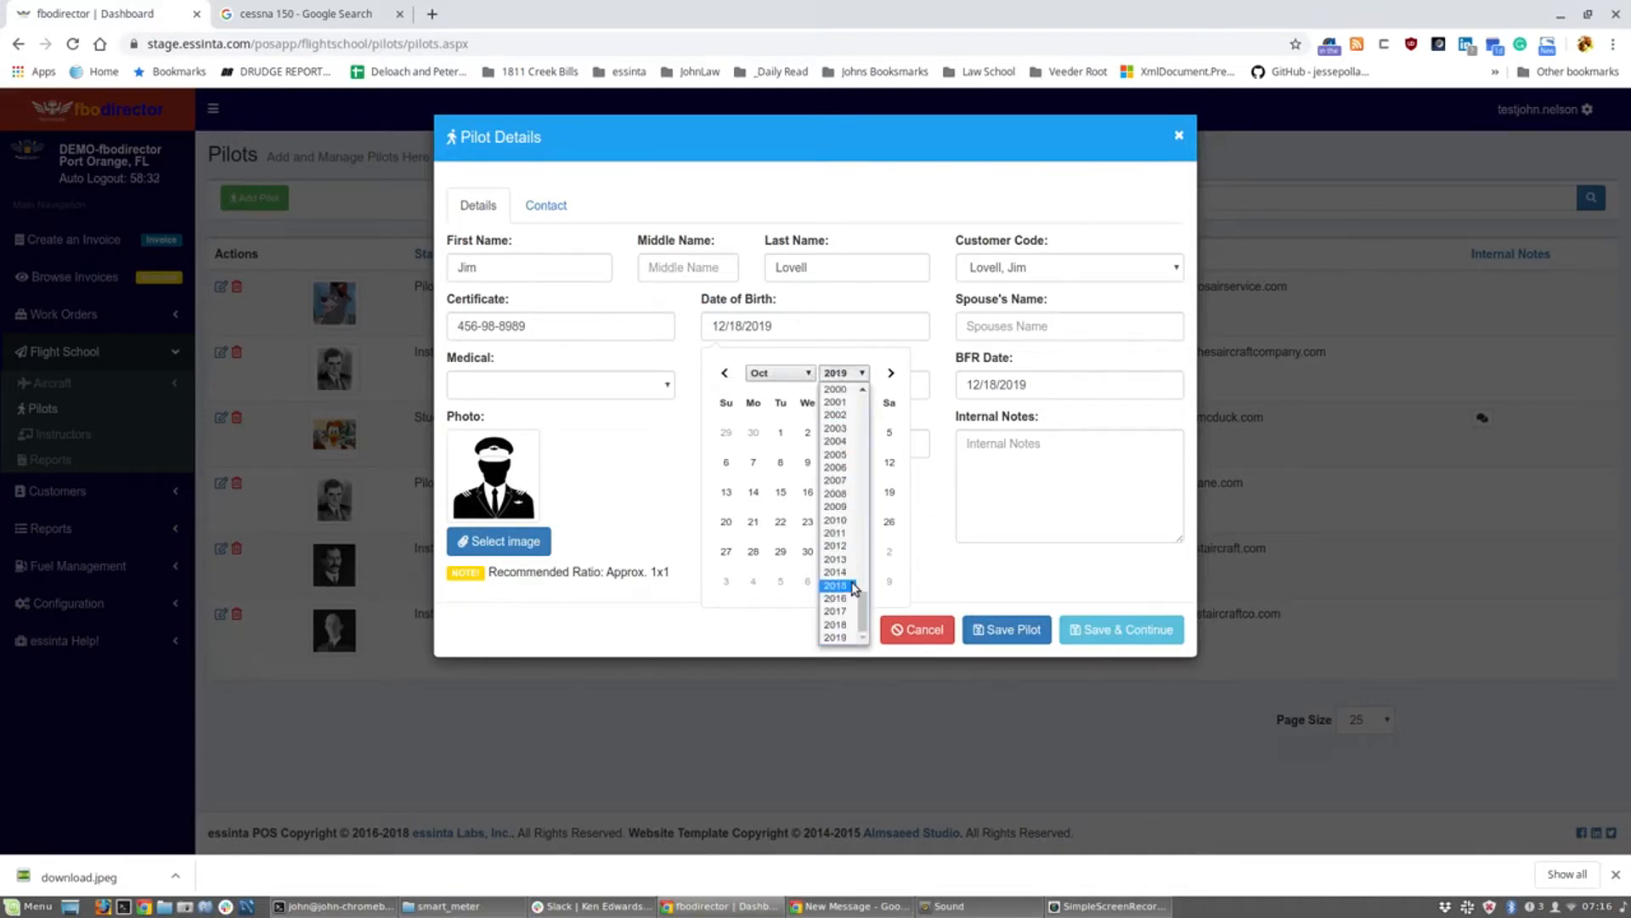
pyautogui.moveTo(863, 610); pyautogui.dragTo(877, 567)
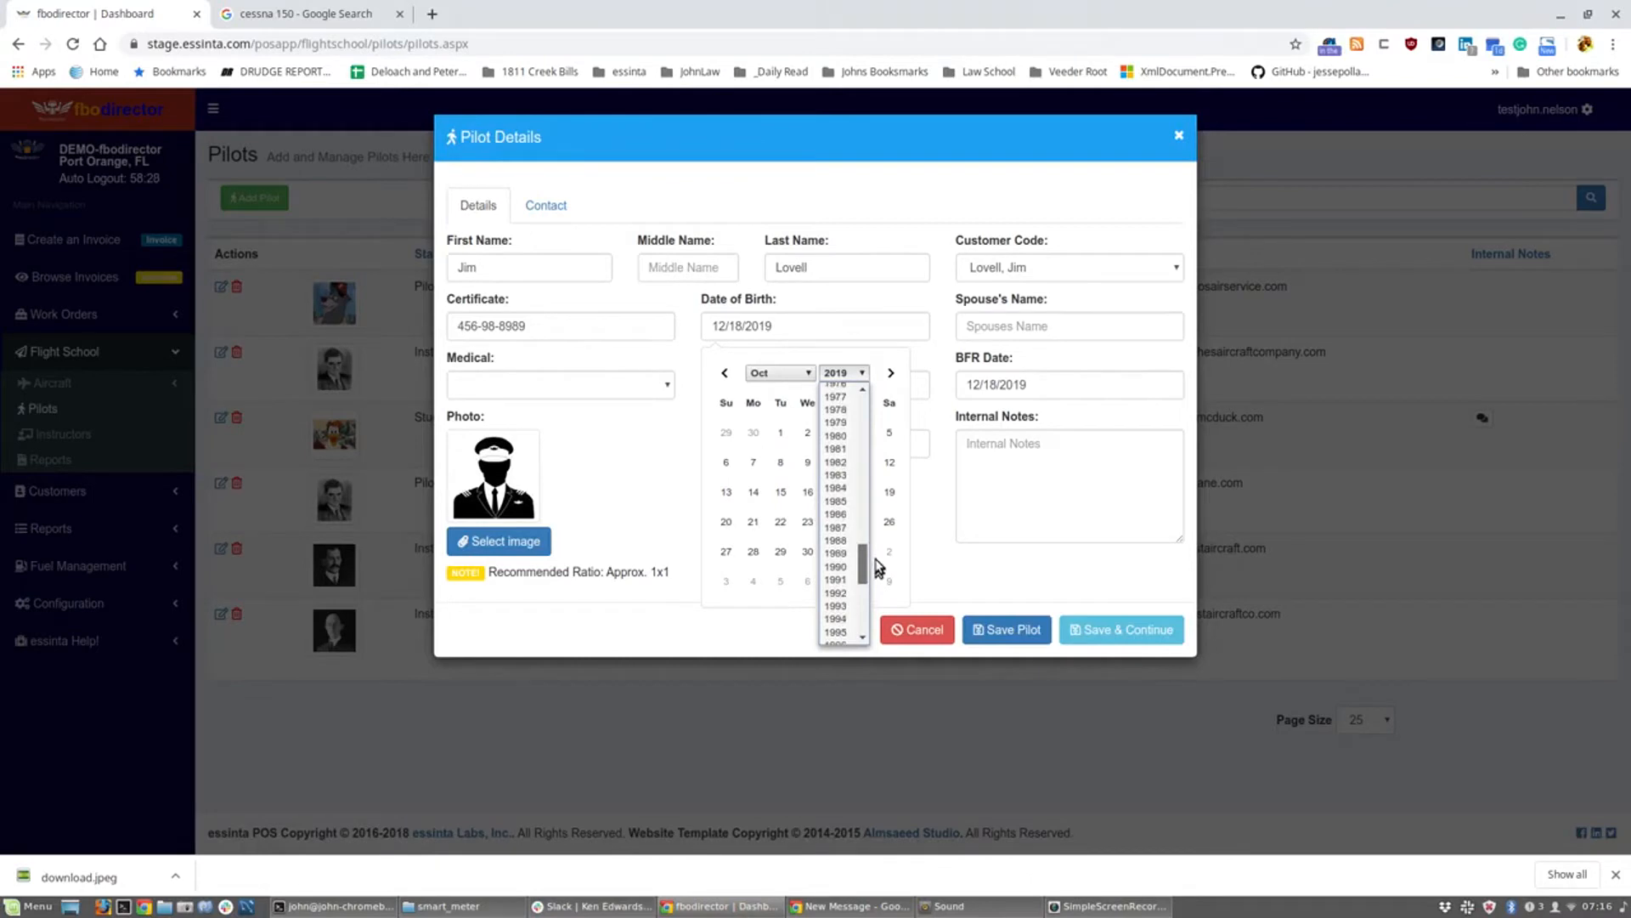
pyautogui.moveTo(864, 562); pyautogui.dragTo(865, 551)
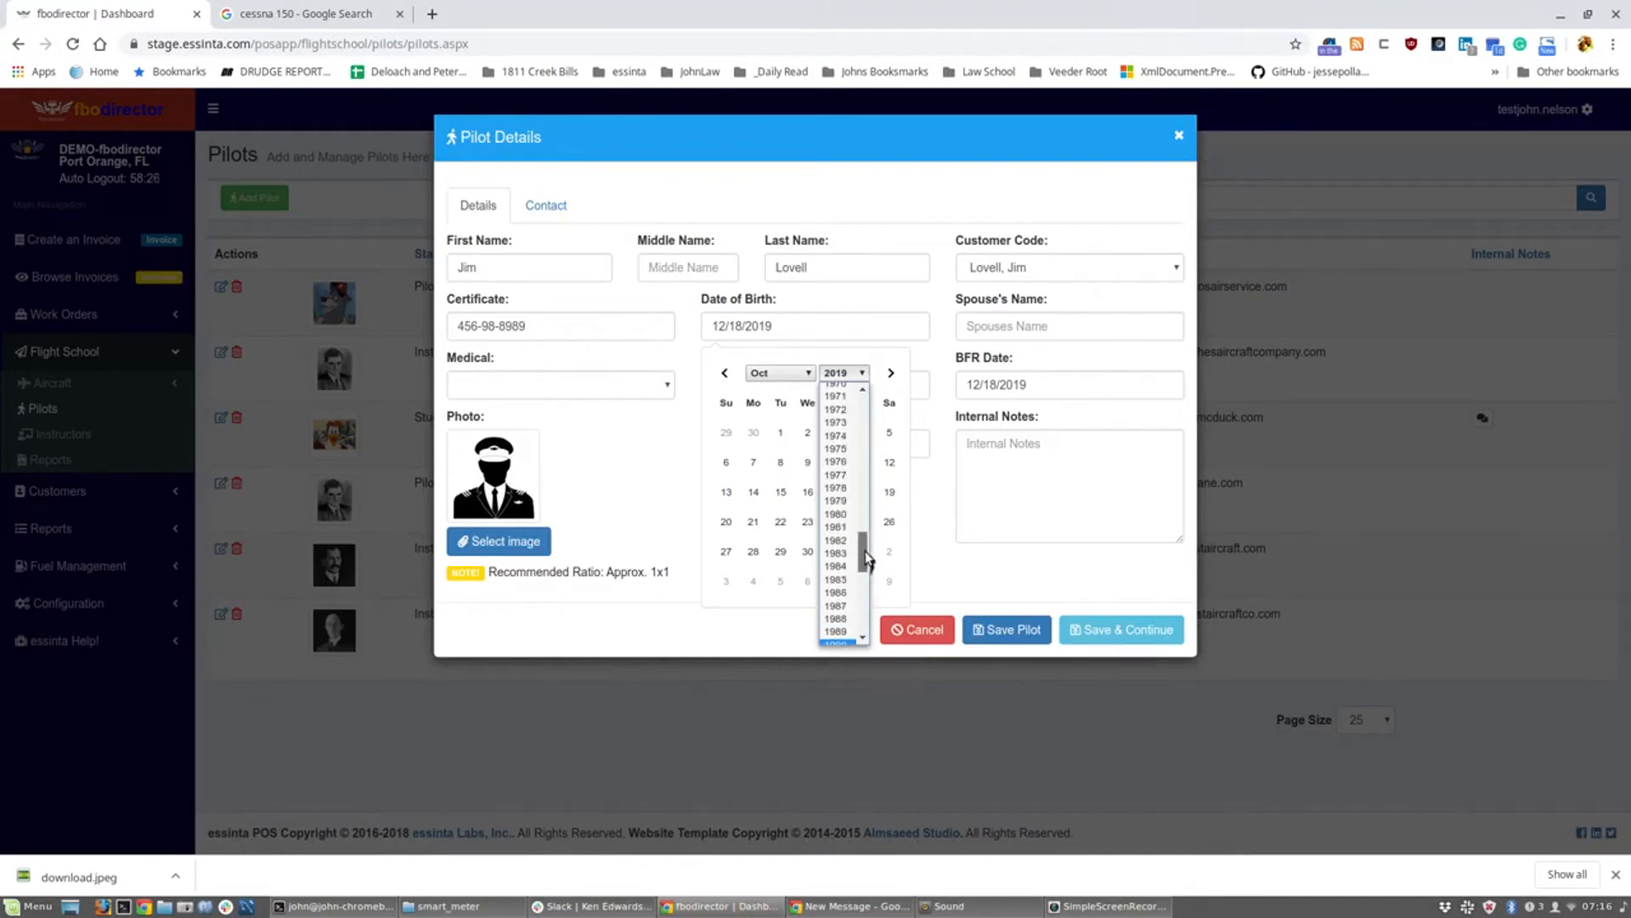
pyautogui.click(834, 435)
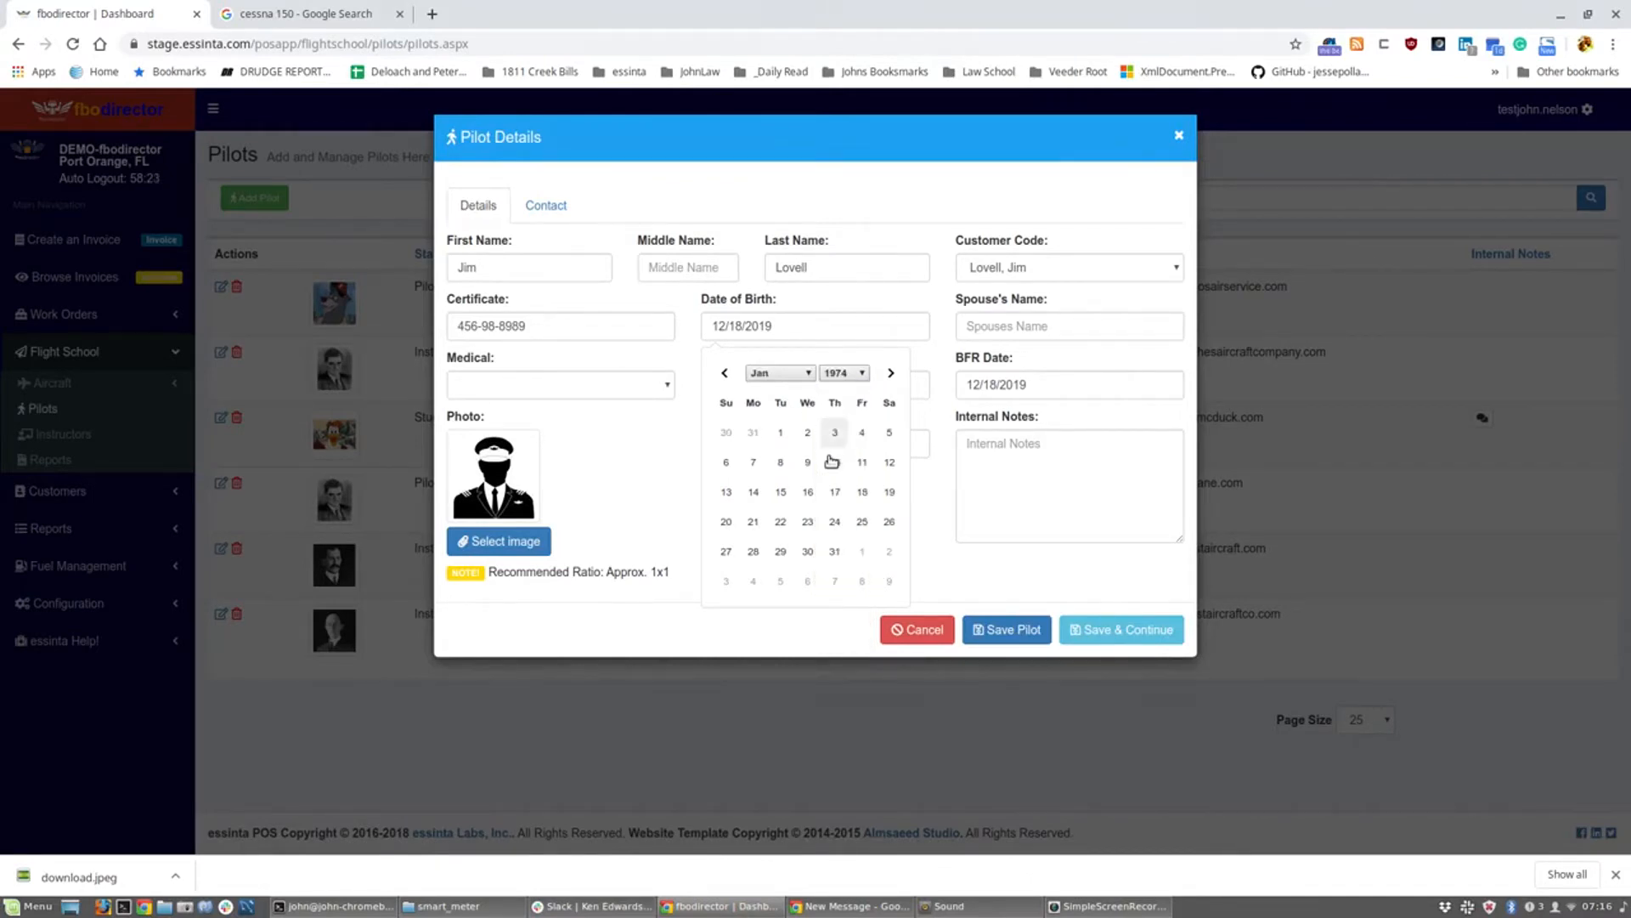
pyautogui.click(834, 492)
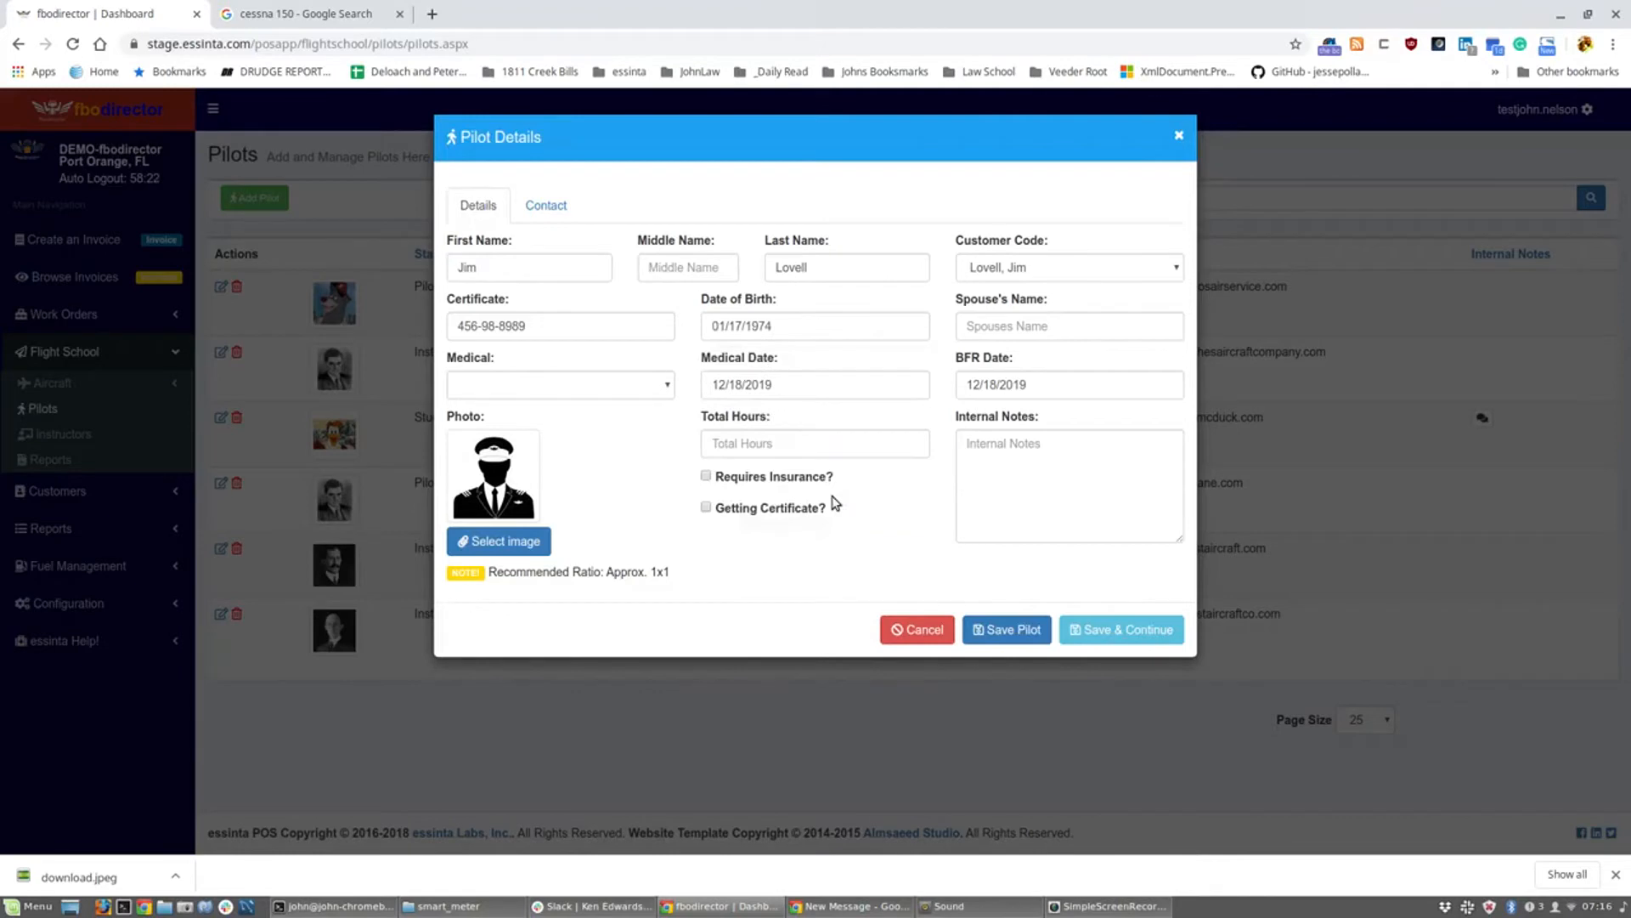
# Step: Set the pilot's medical date to 05/18/2017
pyautogui.click(808, 386)
pyautogui.click(725, 432)
pyautogui.click(724, 432)
pyautogui.click(725, 432)
pyautogui.click(725, 431)
pyautogui.click(725, 432)
pyautogui.click(725, 432)
pyautogui.click(724, 432)
pyautogui.click(844, 432)
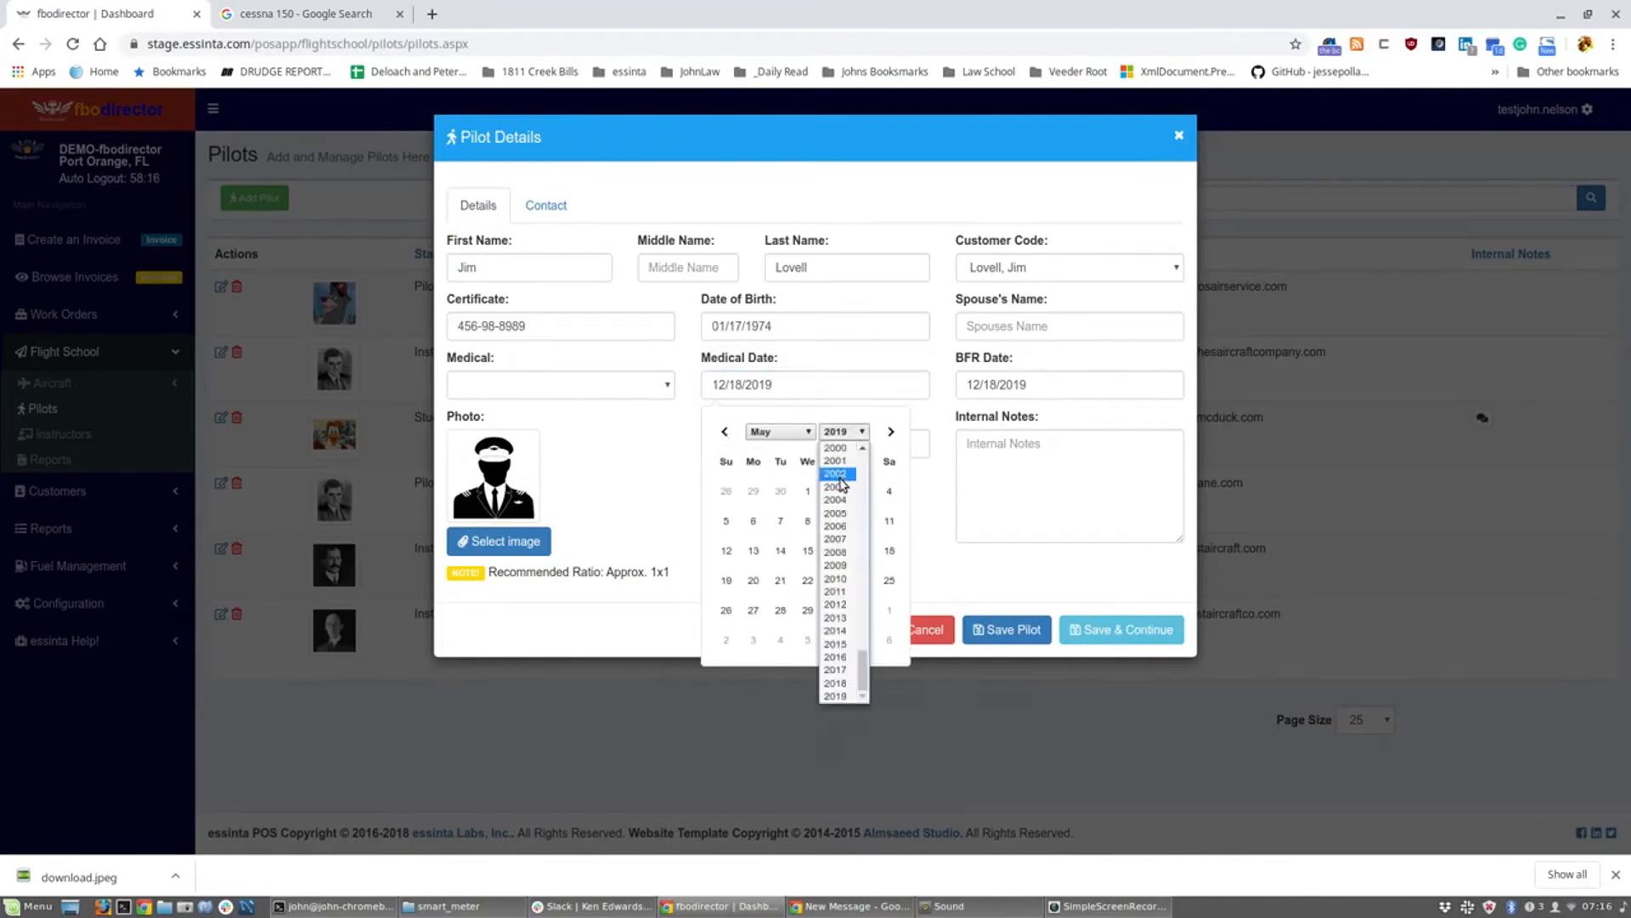
pyautogui.click(836, 669)
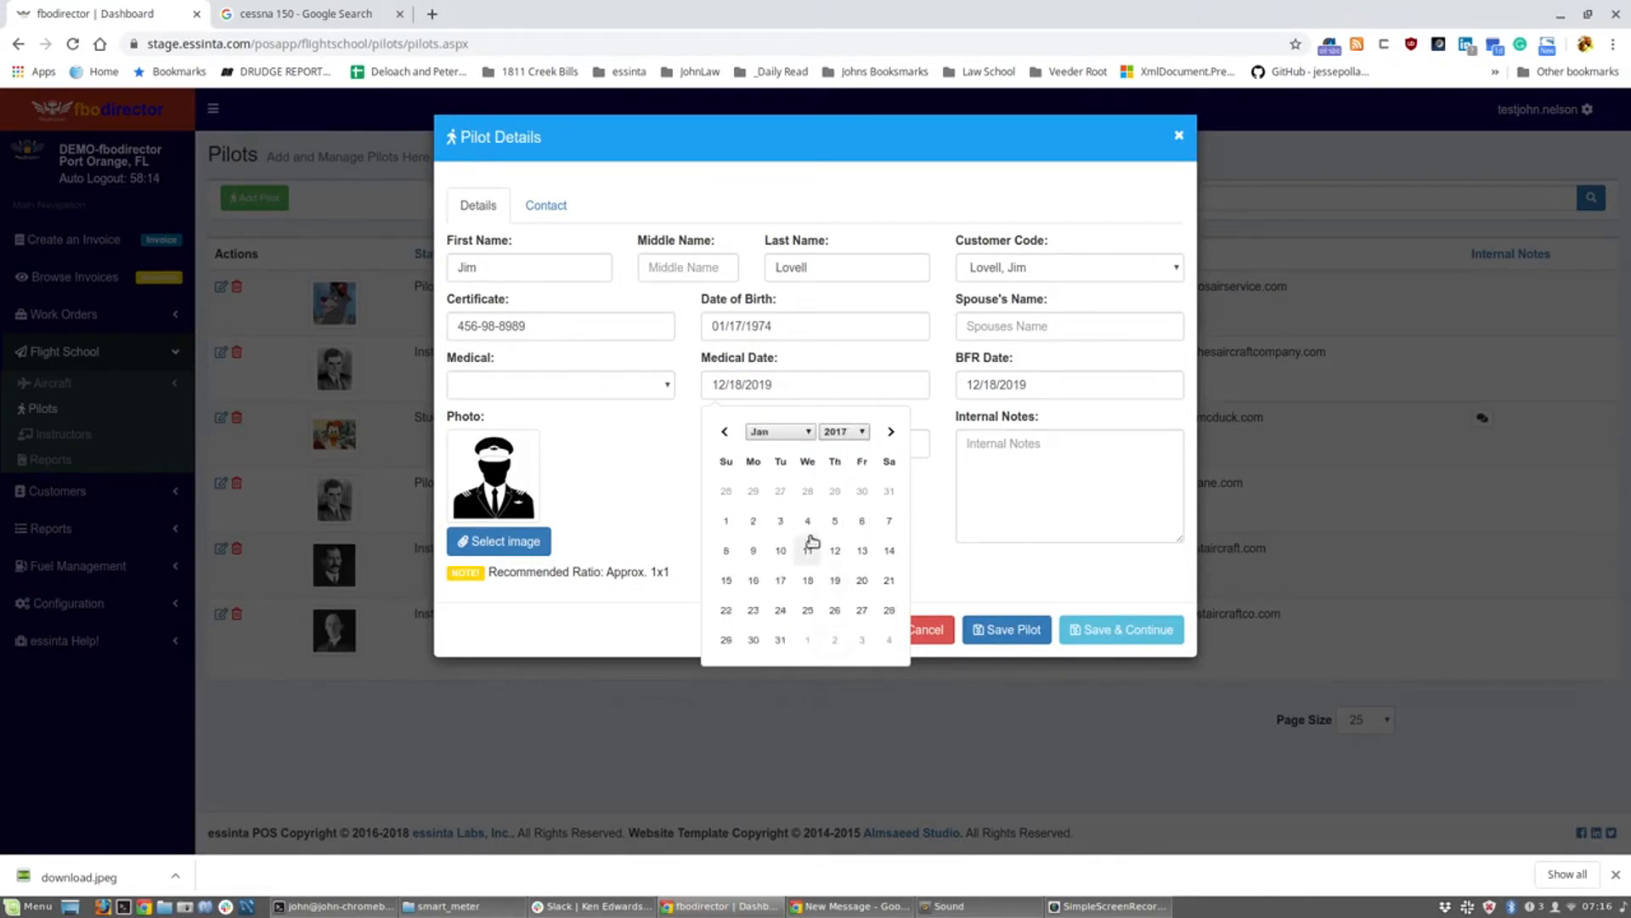
pyautogui.click(794, 434)
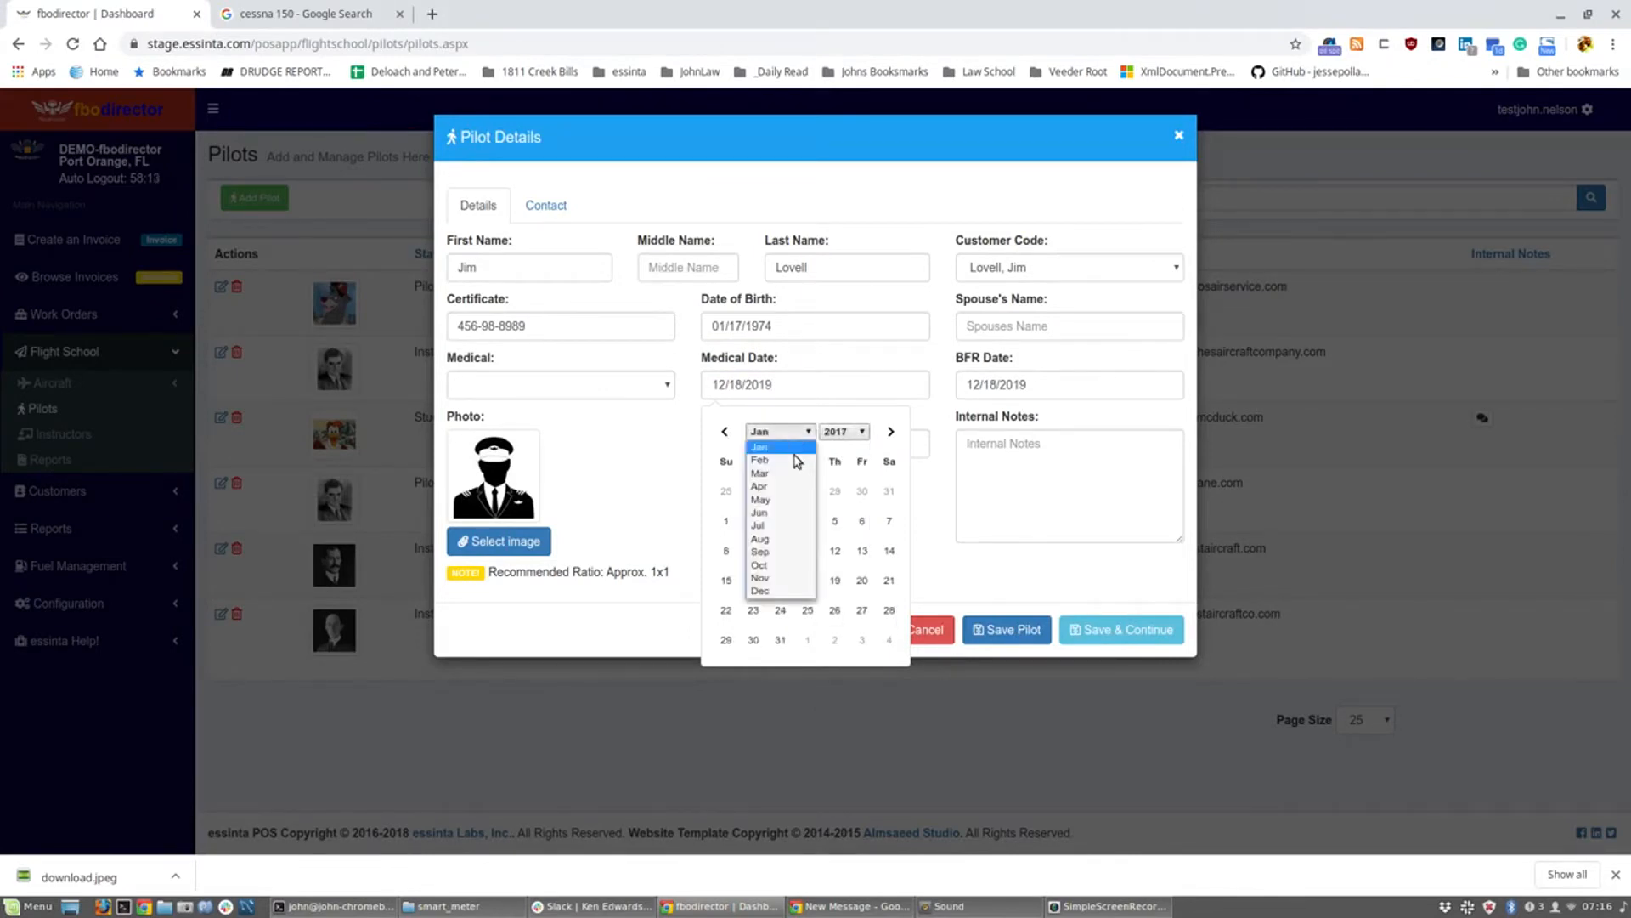
pyautogui.click(790, 499)
pyautogui.click(835, 551)
# Step: Set the BFR date to 02/16/2018 and the medical class to Class 3
pyautogui.click(1029, 386)
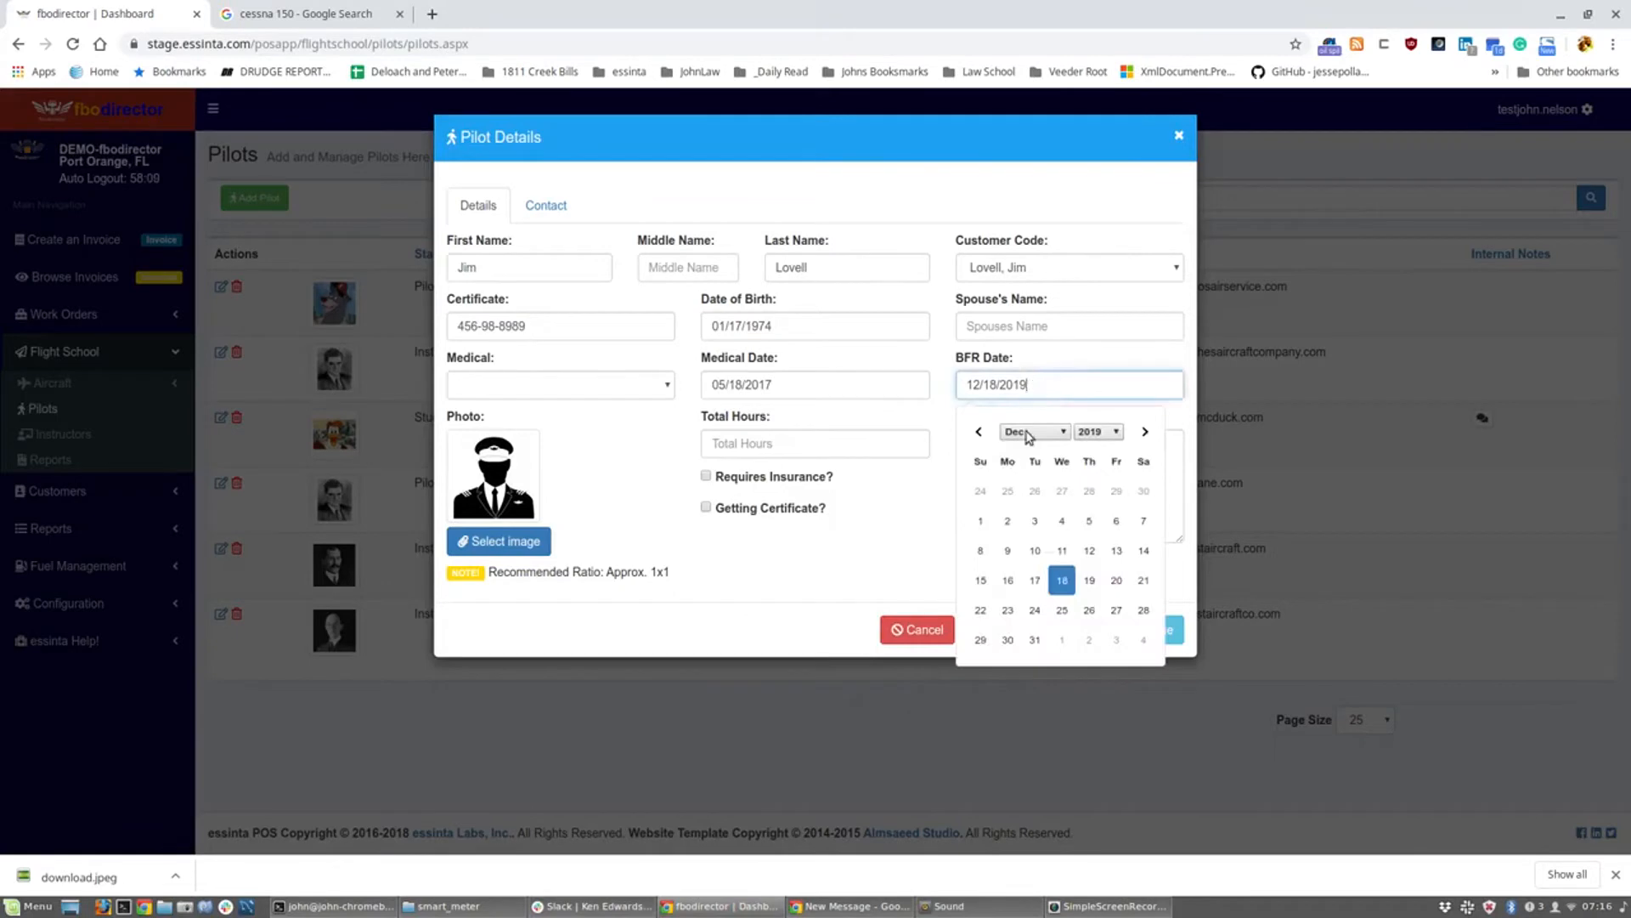
pyautogui.click(1089, 433)
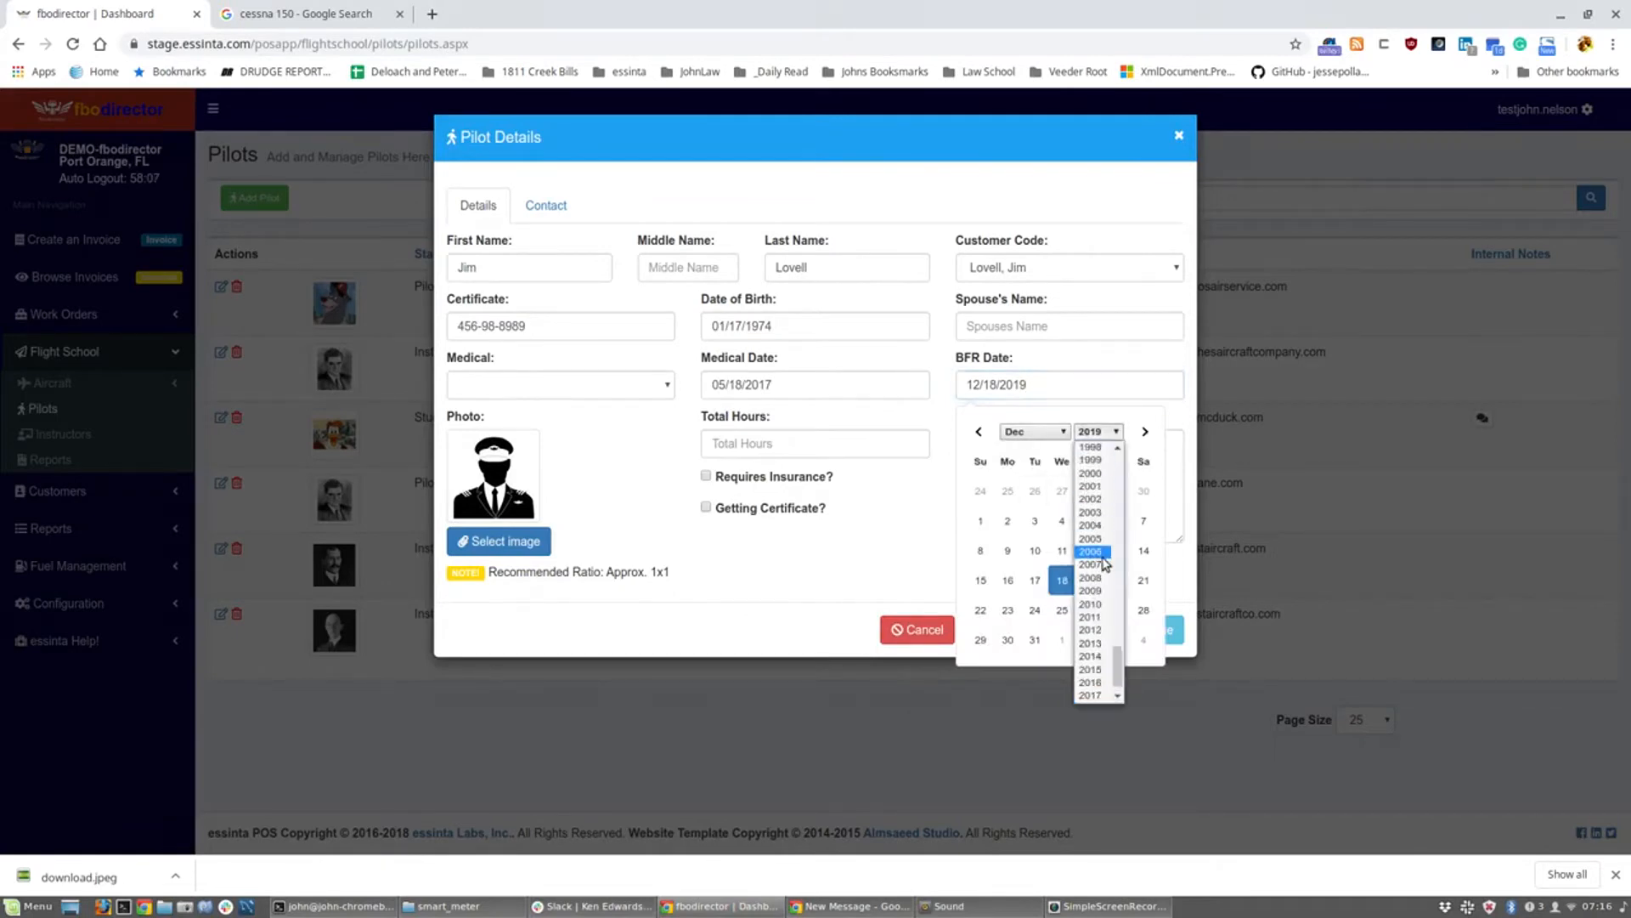
pyautogui.moveTo(1118, 679); pyautogui.dragTo(1115, 676)
pyautogui.click(1101, 682)
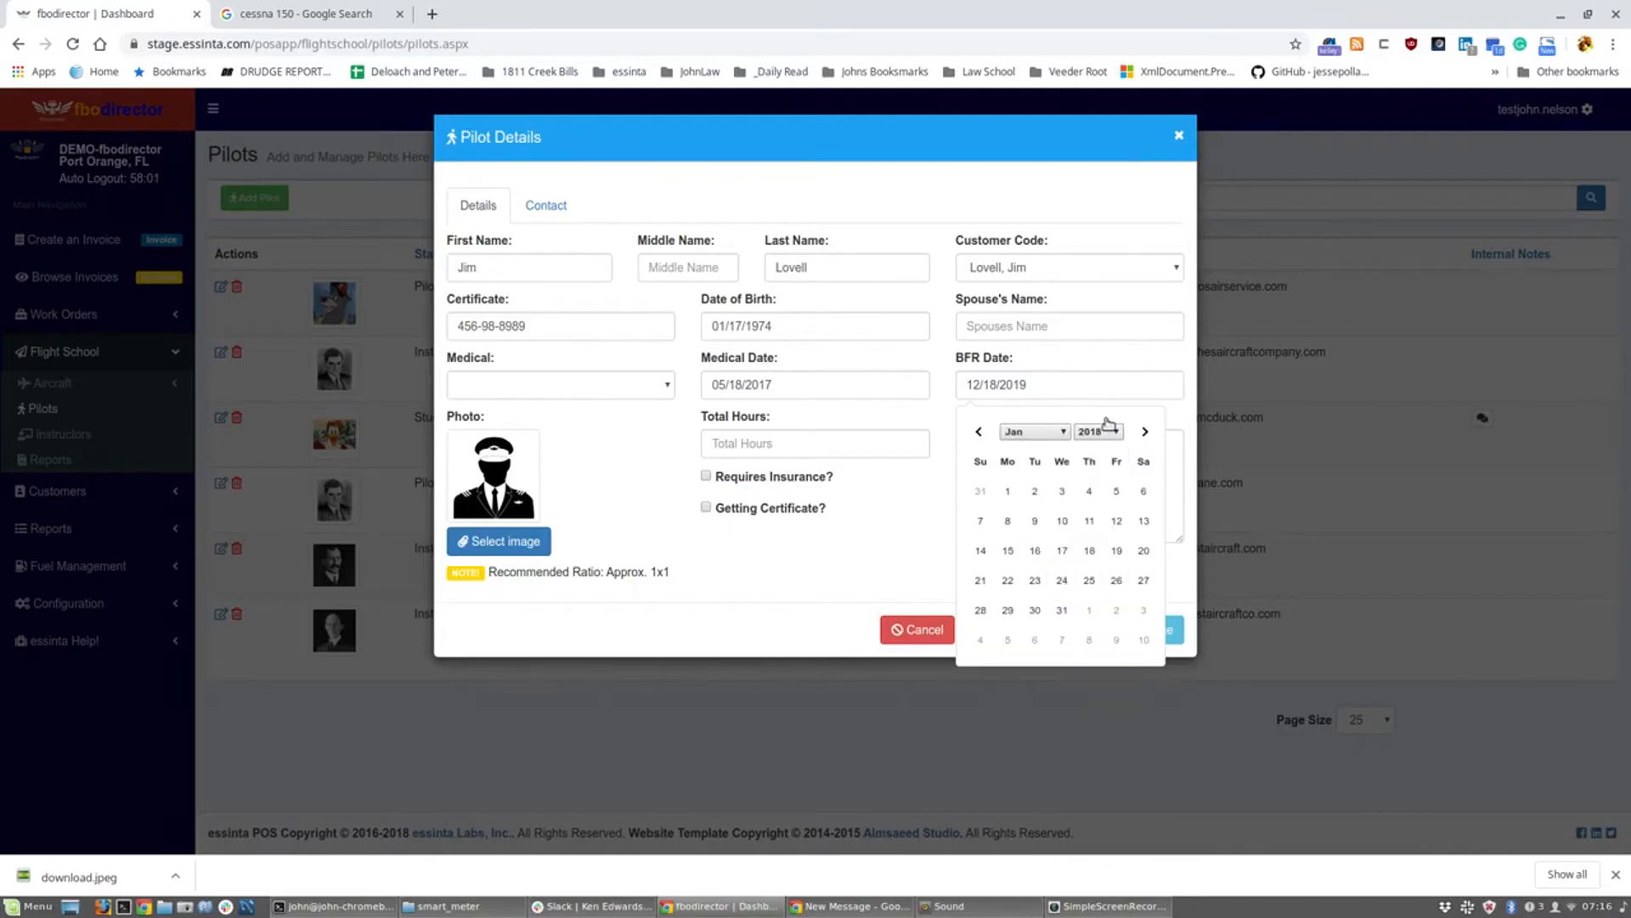
pyautogui.click(1059, 437)
pyautogui.click(1032, 457)
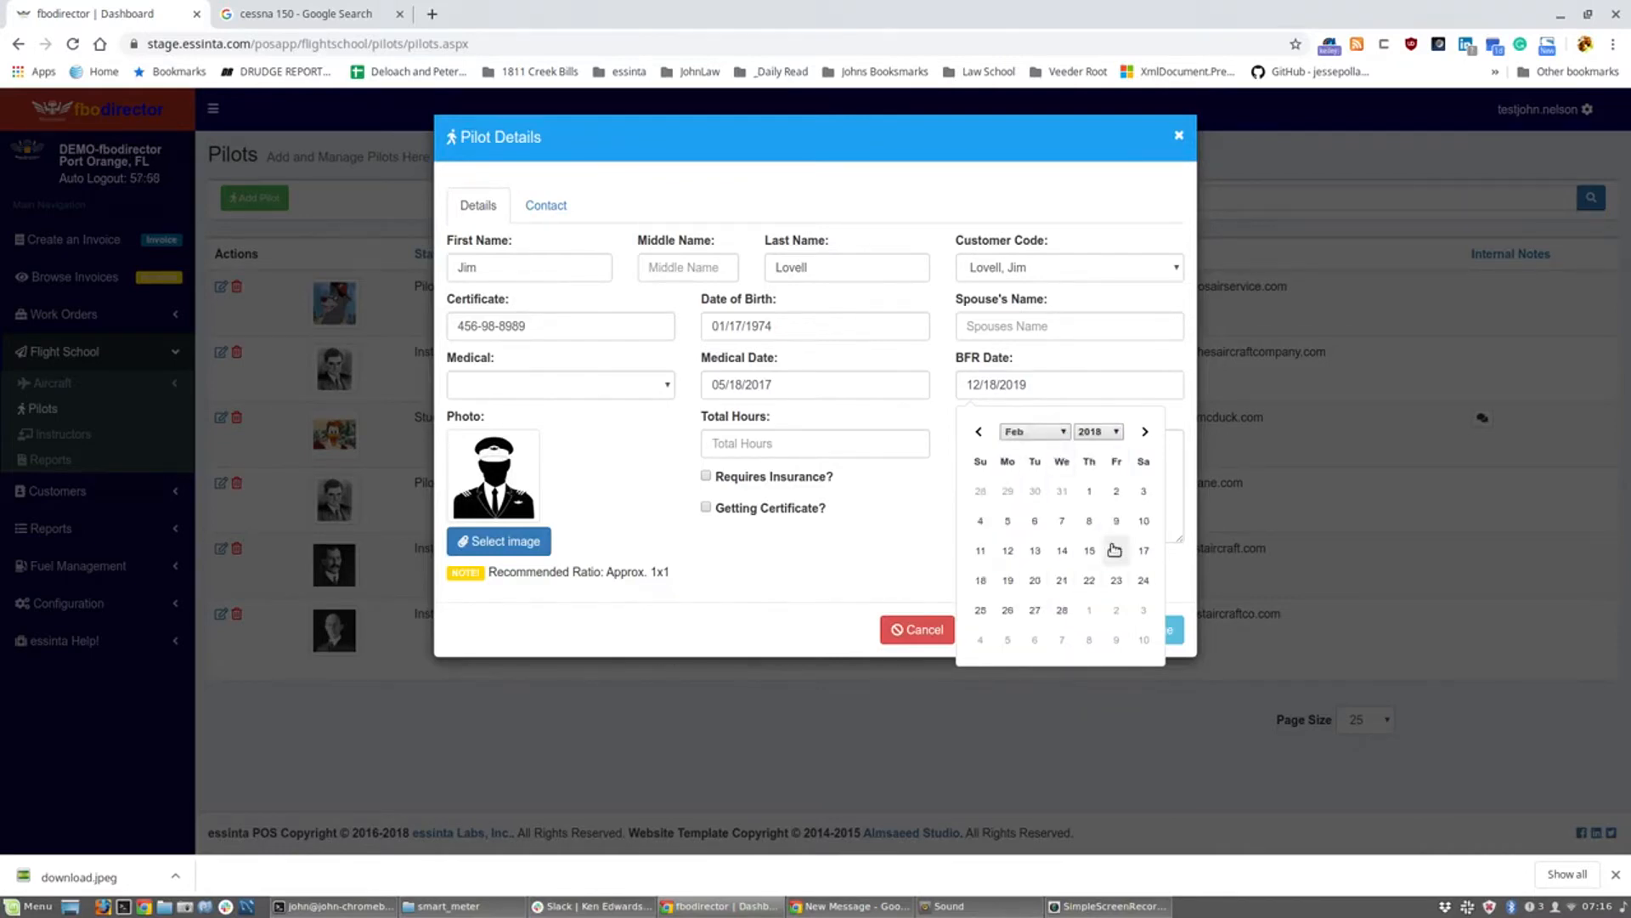
pyautogui.click(1118, 550)
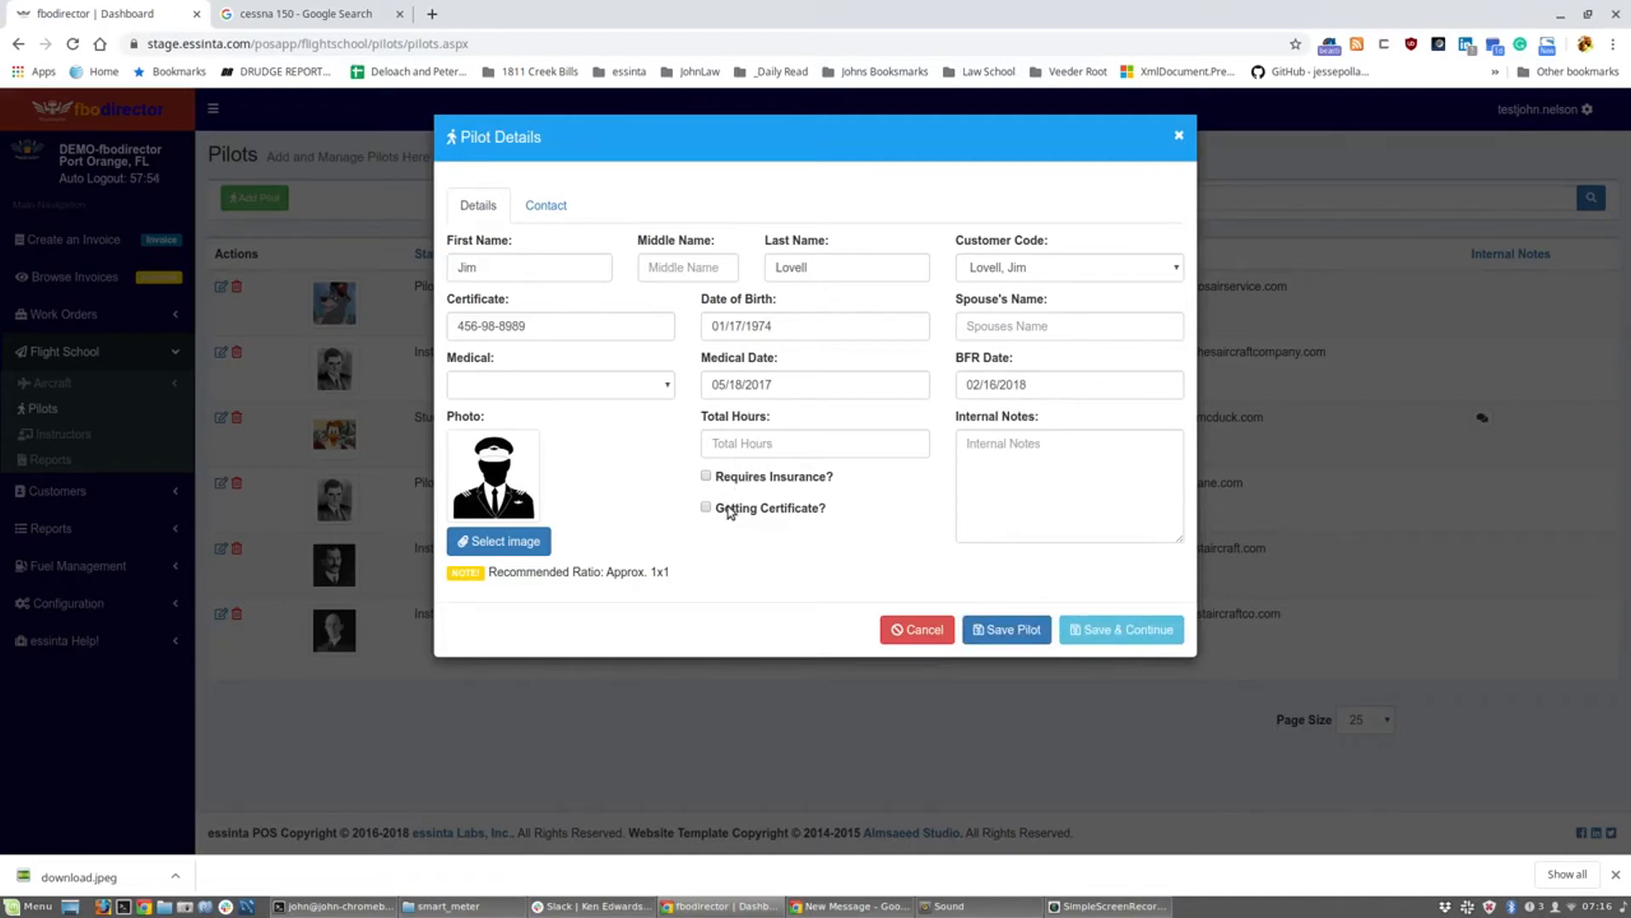
pyautogui.click(661, 389)
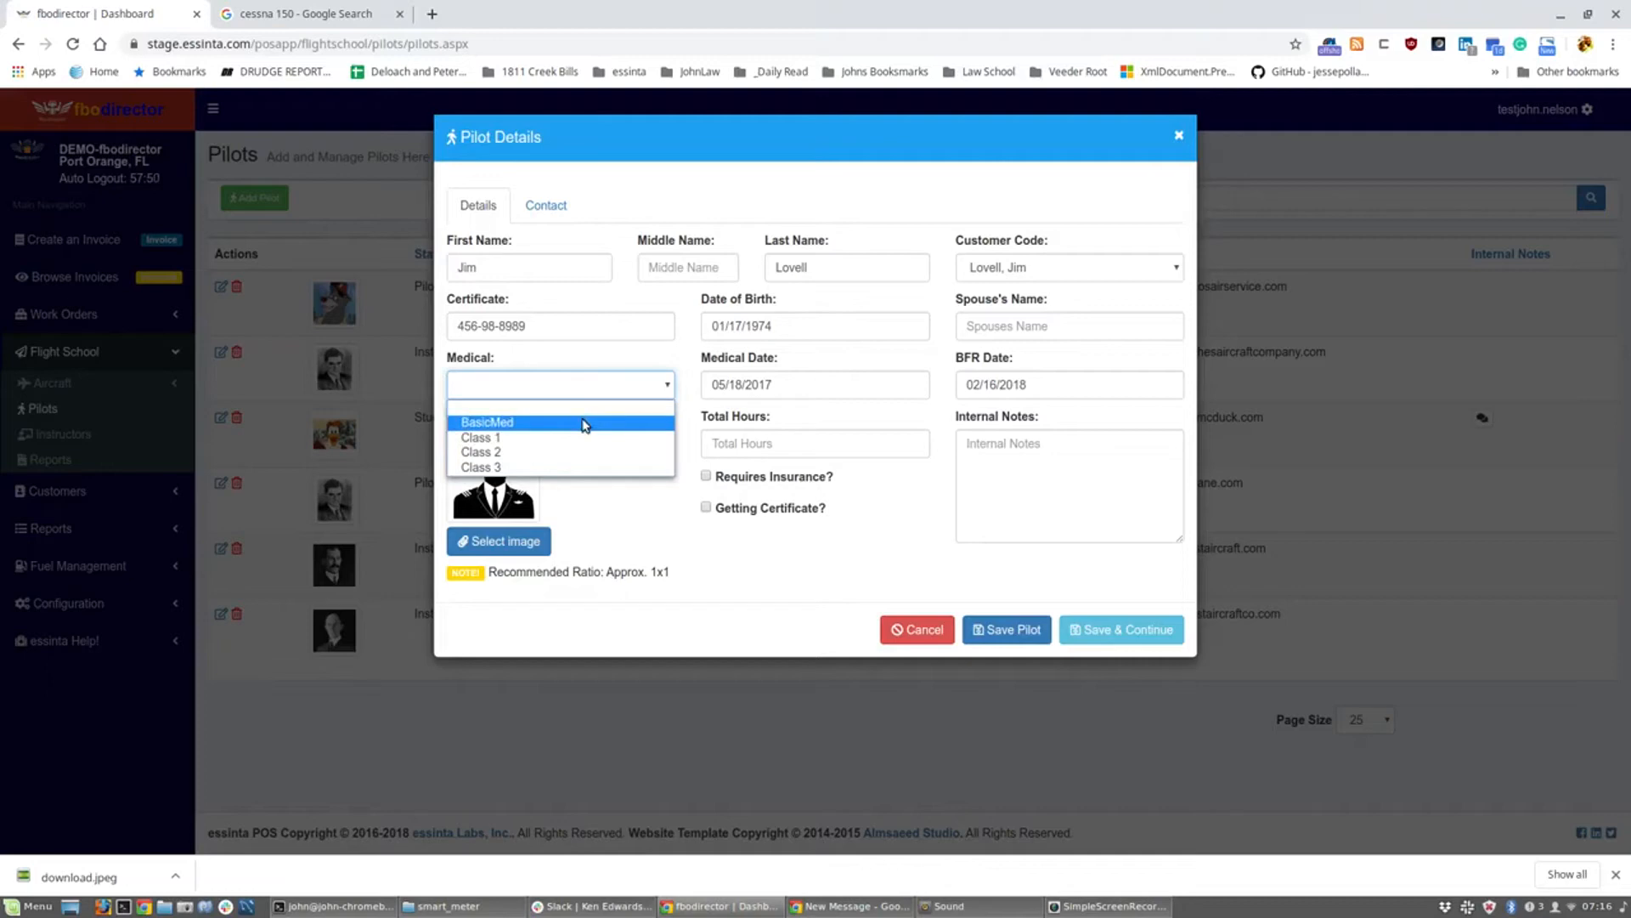
pyautogui.click(562, 466)
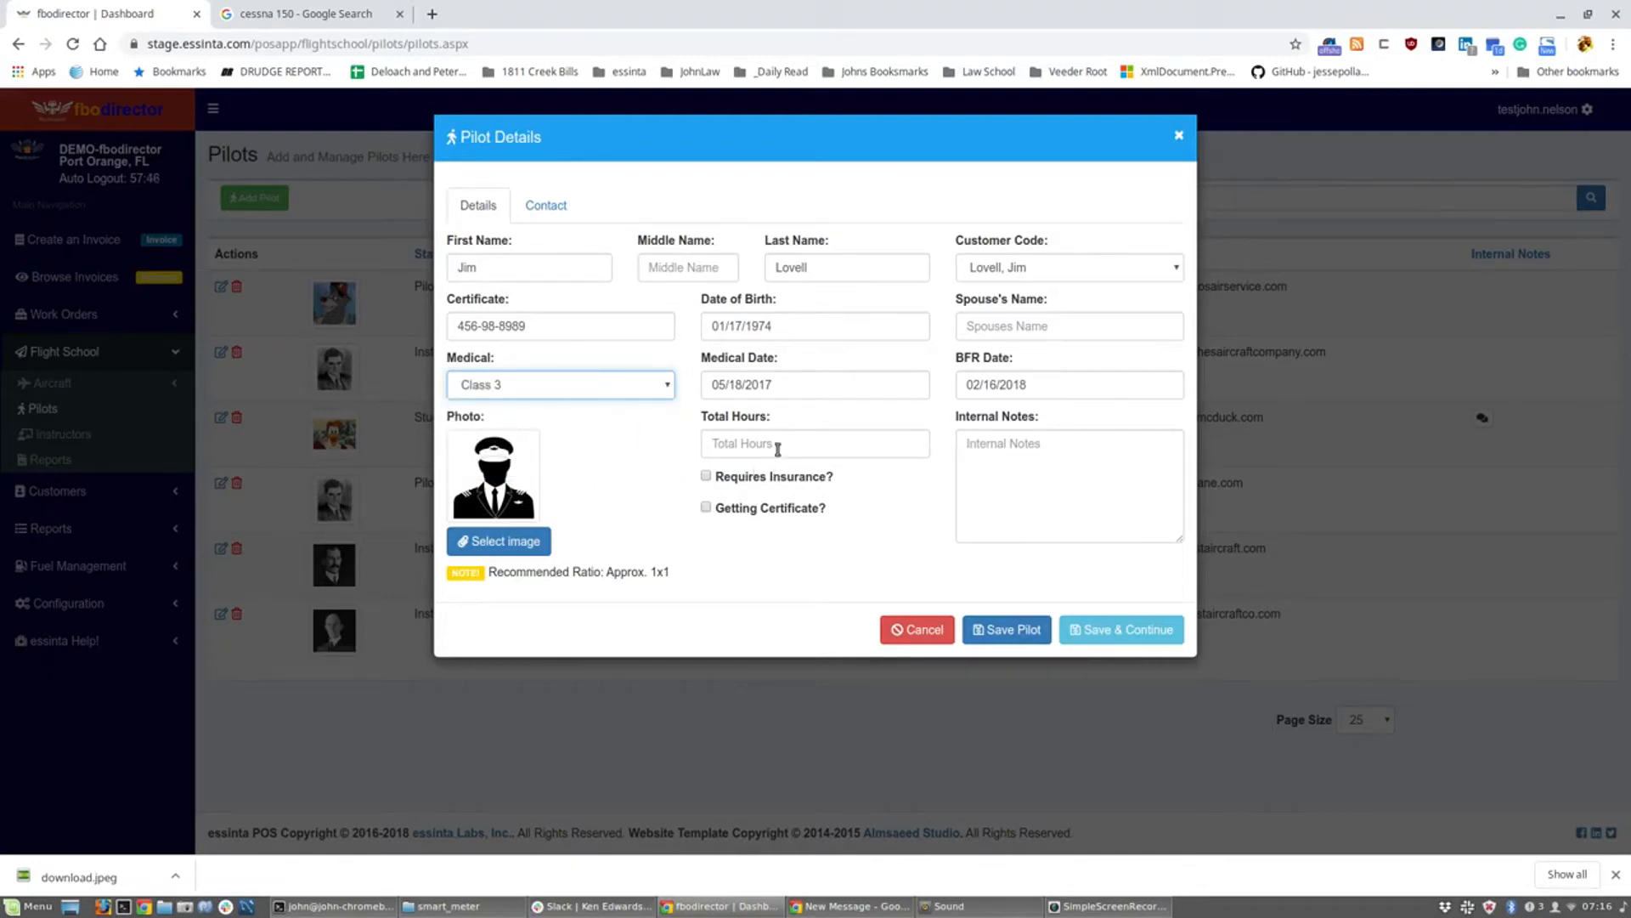
# Step: Attach download (1).jpeg, the astronaut image, as the pilot's photo
pyautogui.click(344, 14)
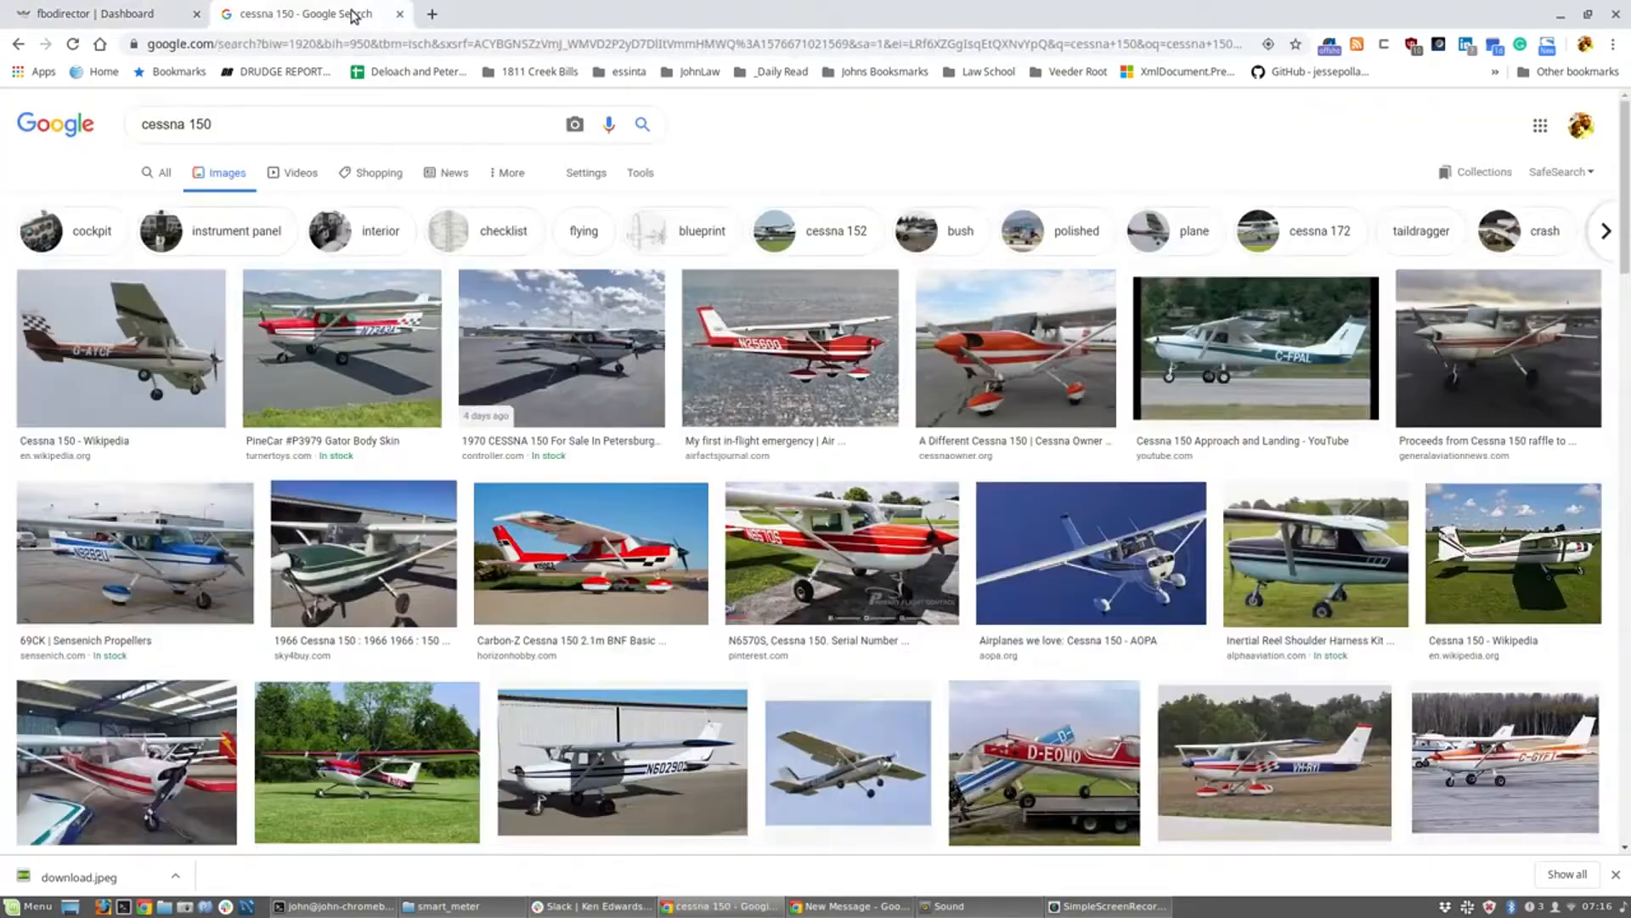
pyautogui.click(397, 38)
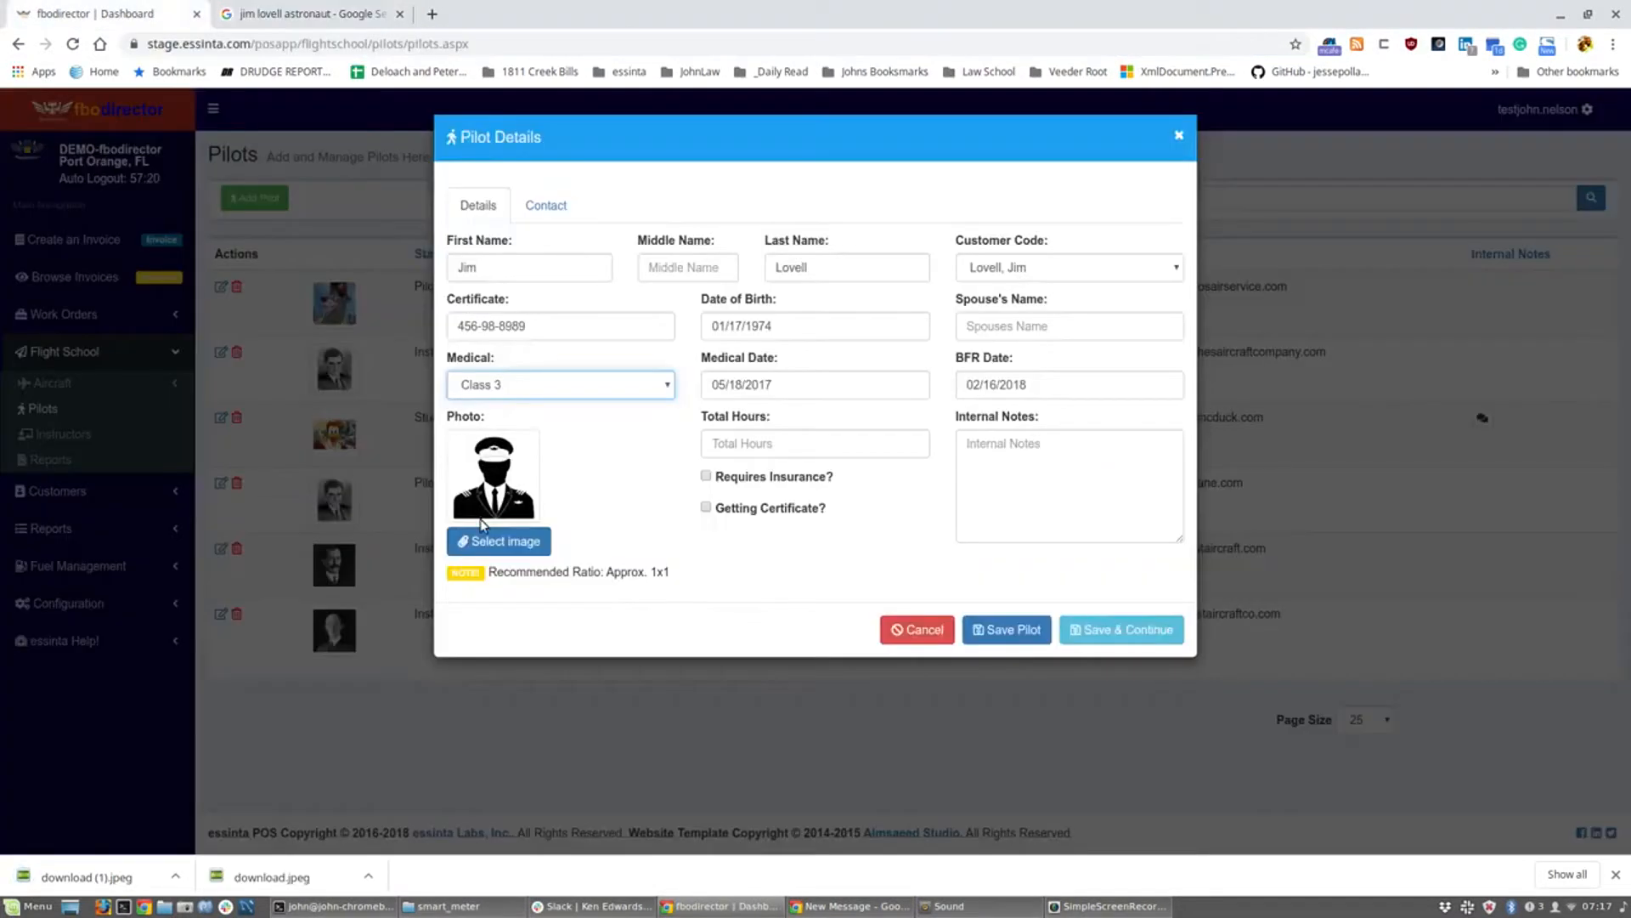
pyautogui.click(486, 547)
pyautogui.doubleClick(716, 387)
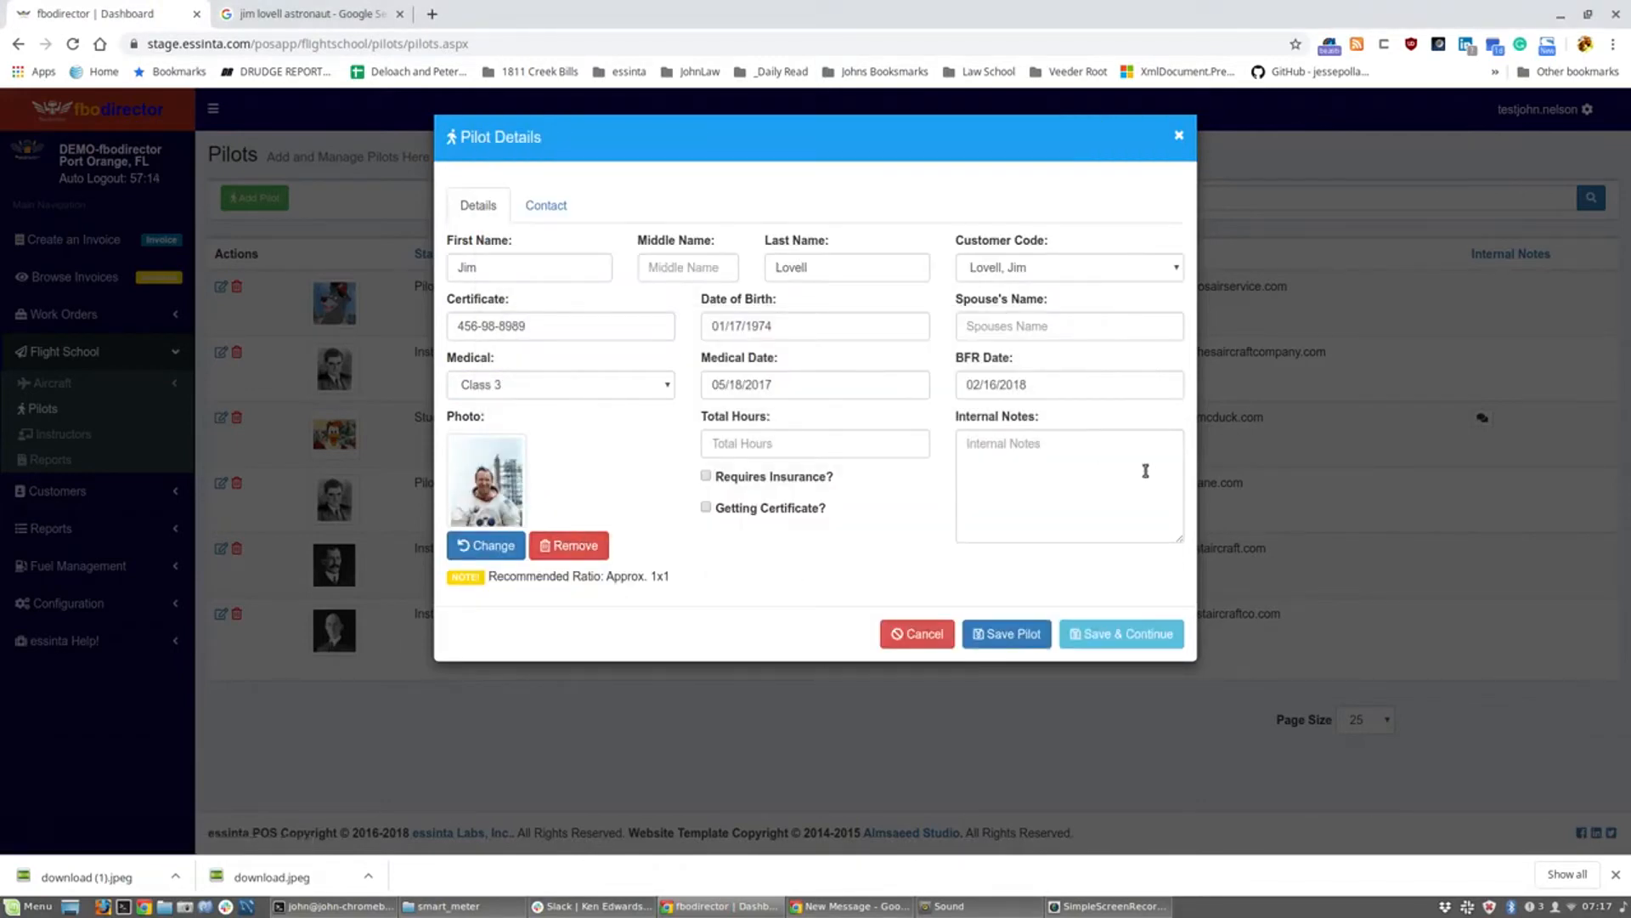
# Step: Enter the pilot's Phone 1 number on the Contact tab and save the pilot record
pyautogui.click(546, 208)
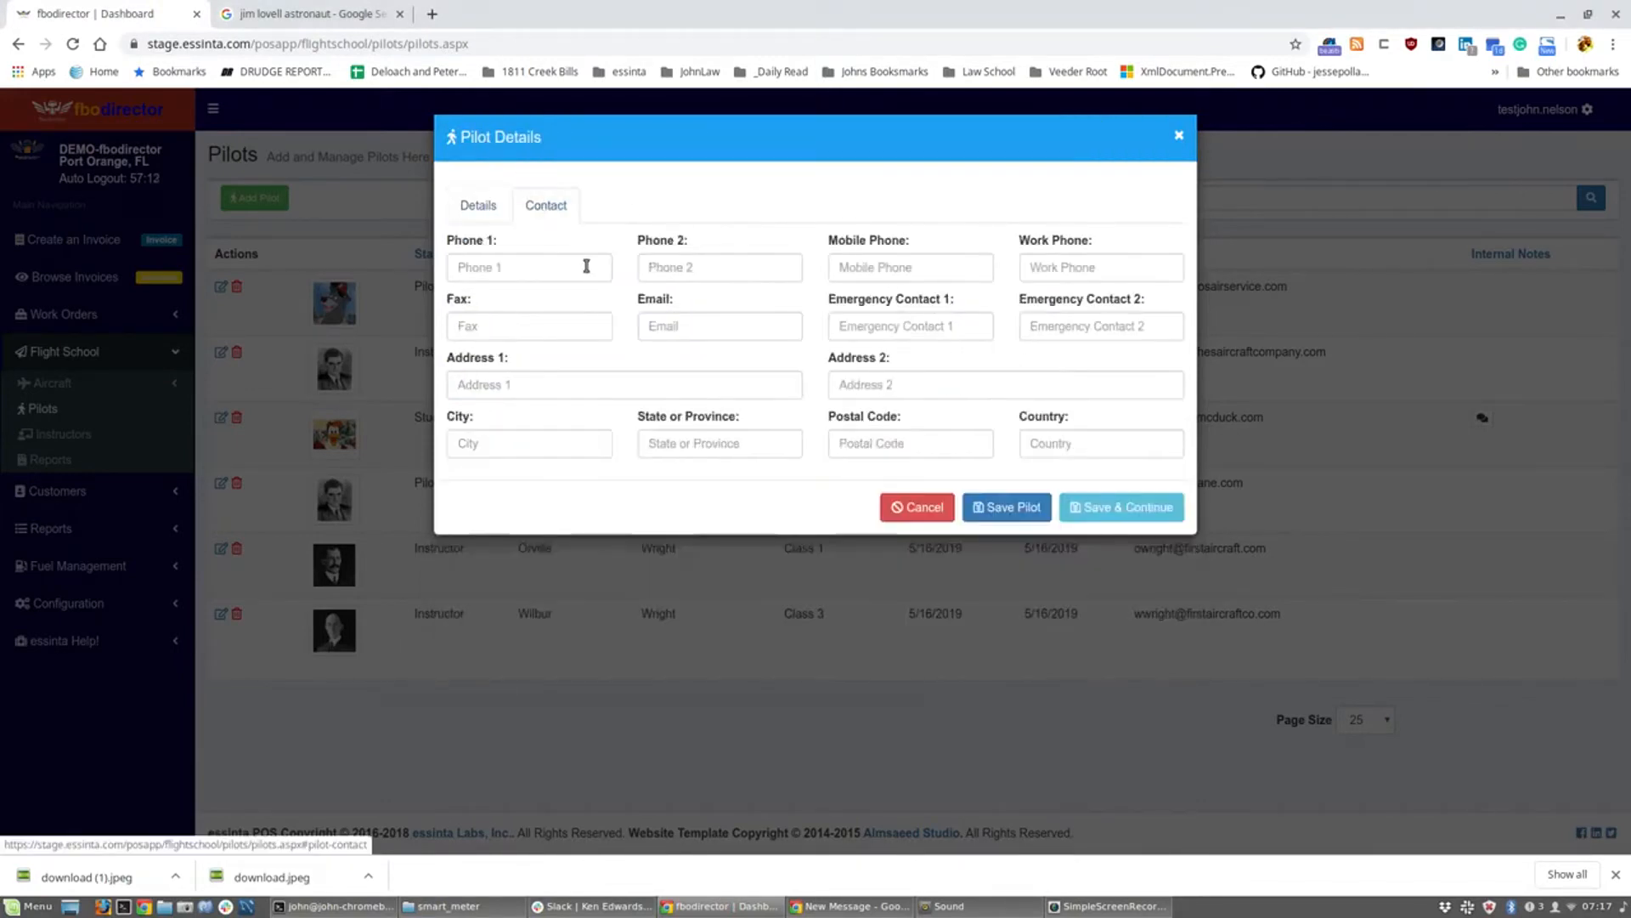
pyautogui.click(556, 277)
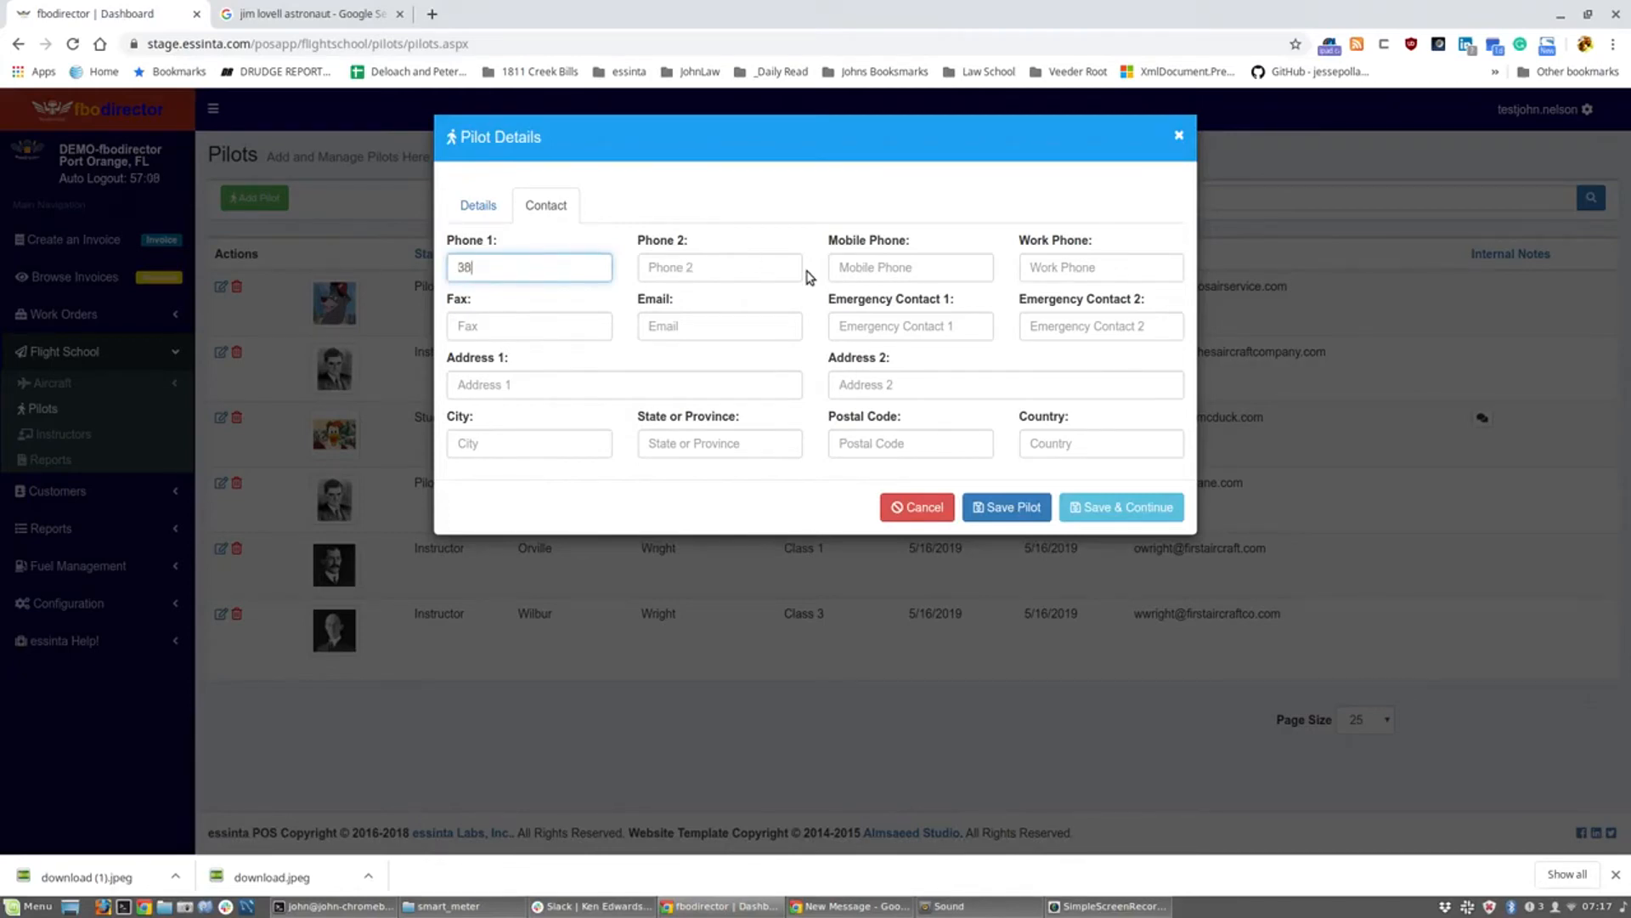
pyautogui.click(1026, 511)
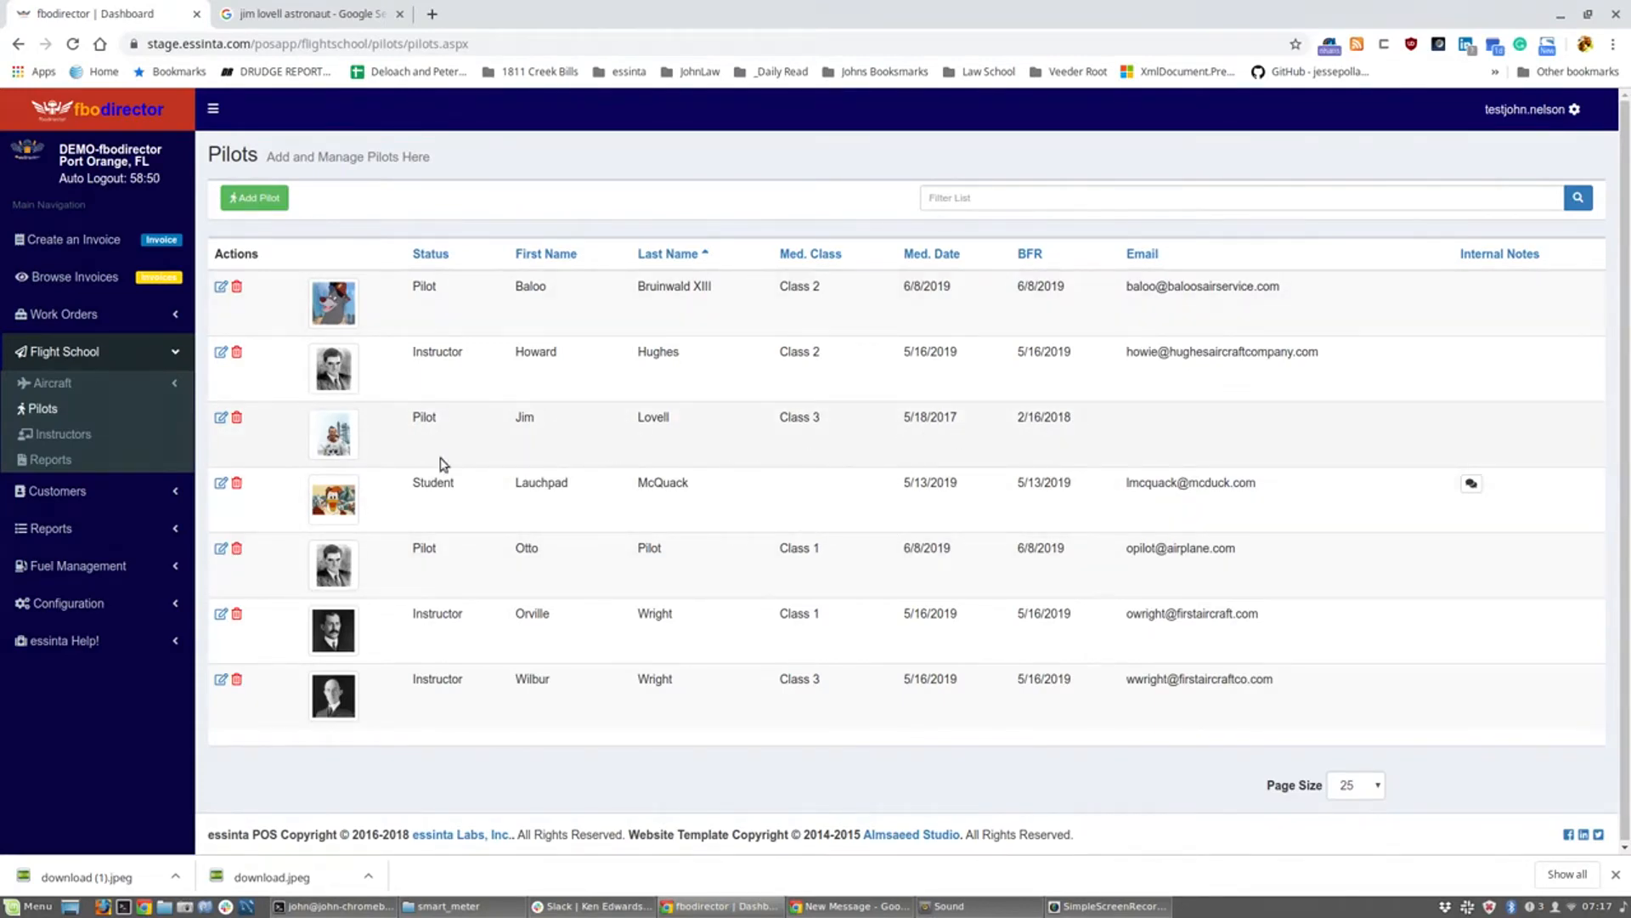
# Step: Go to the Flight School Instructors list and start adding an instructor
pyautogui.click(62, 436)
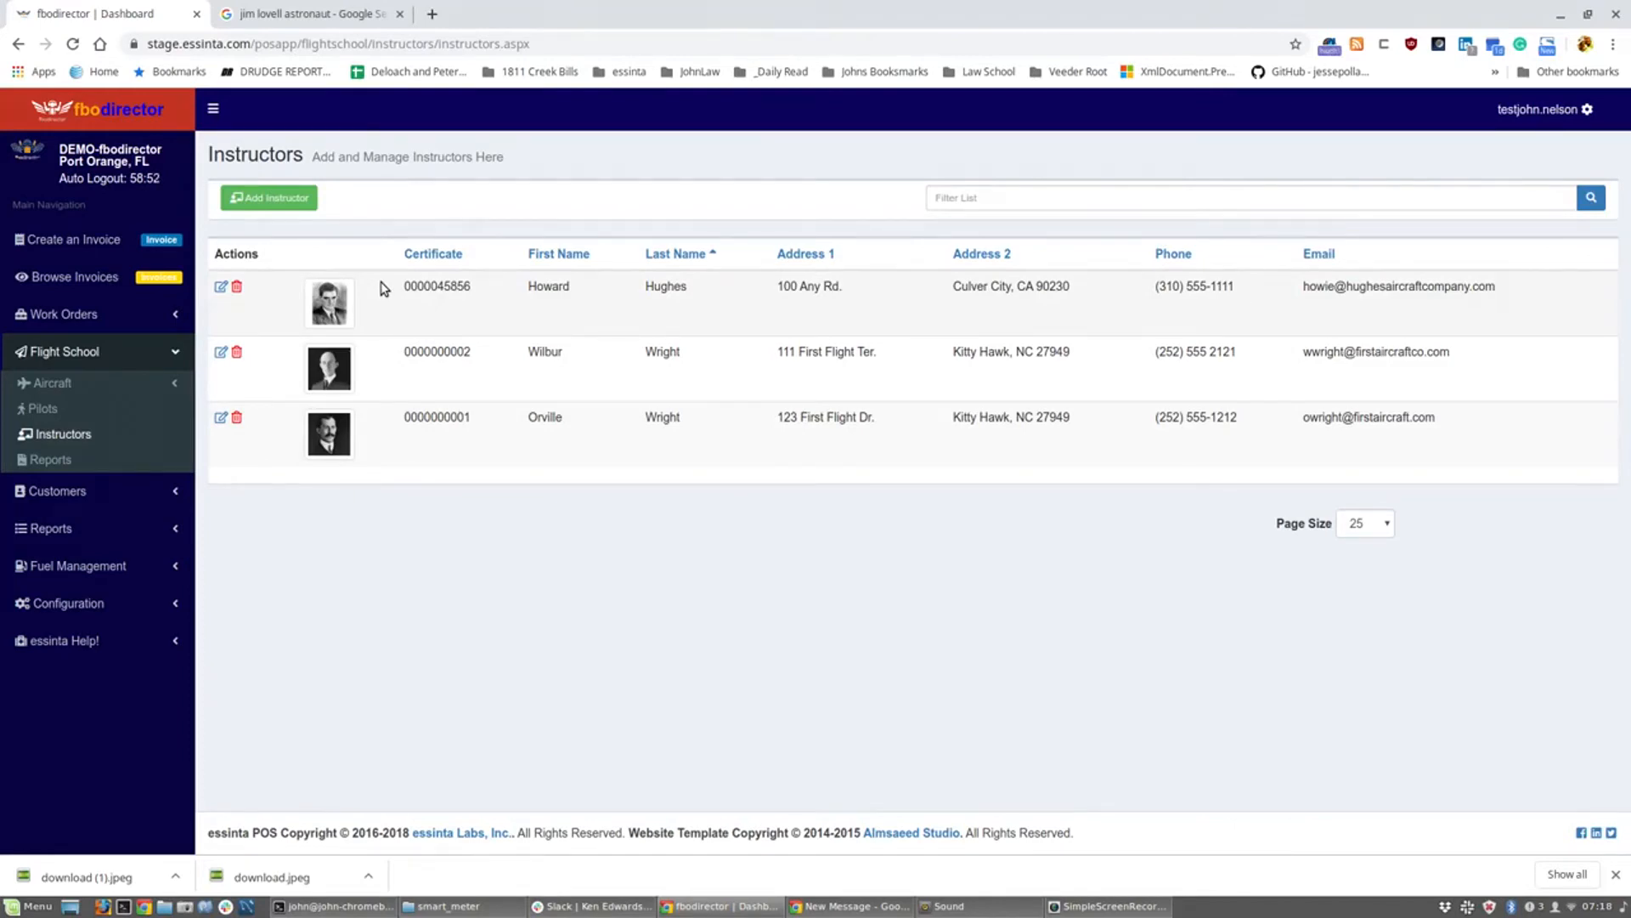
pyautogui.click(280, 203)
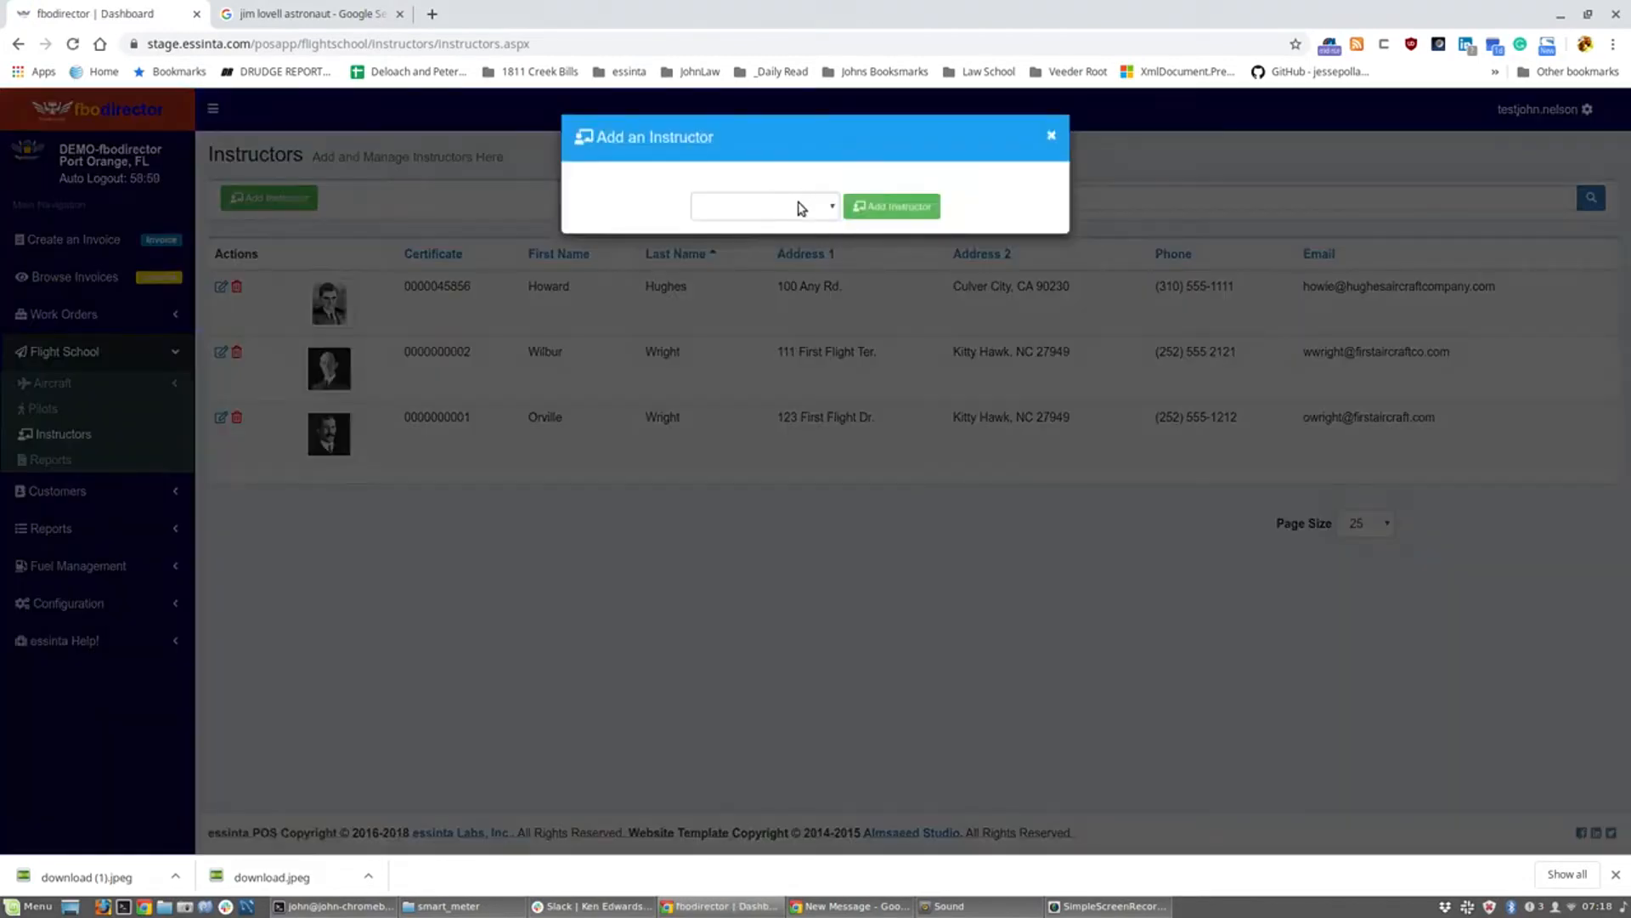
# Step: Pick the newly saved pilot in the Add an Instructor list and add him as an instructor
pyautogui.click(801, 209)
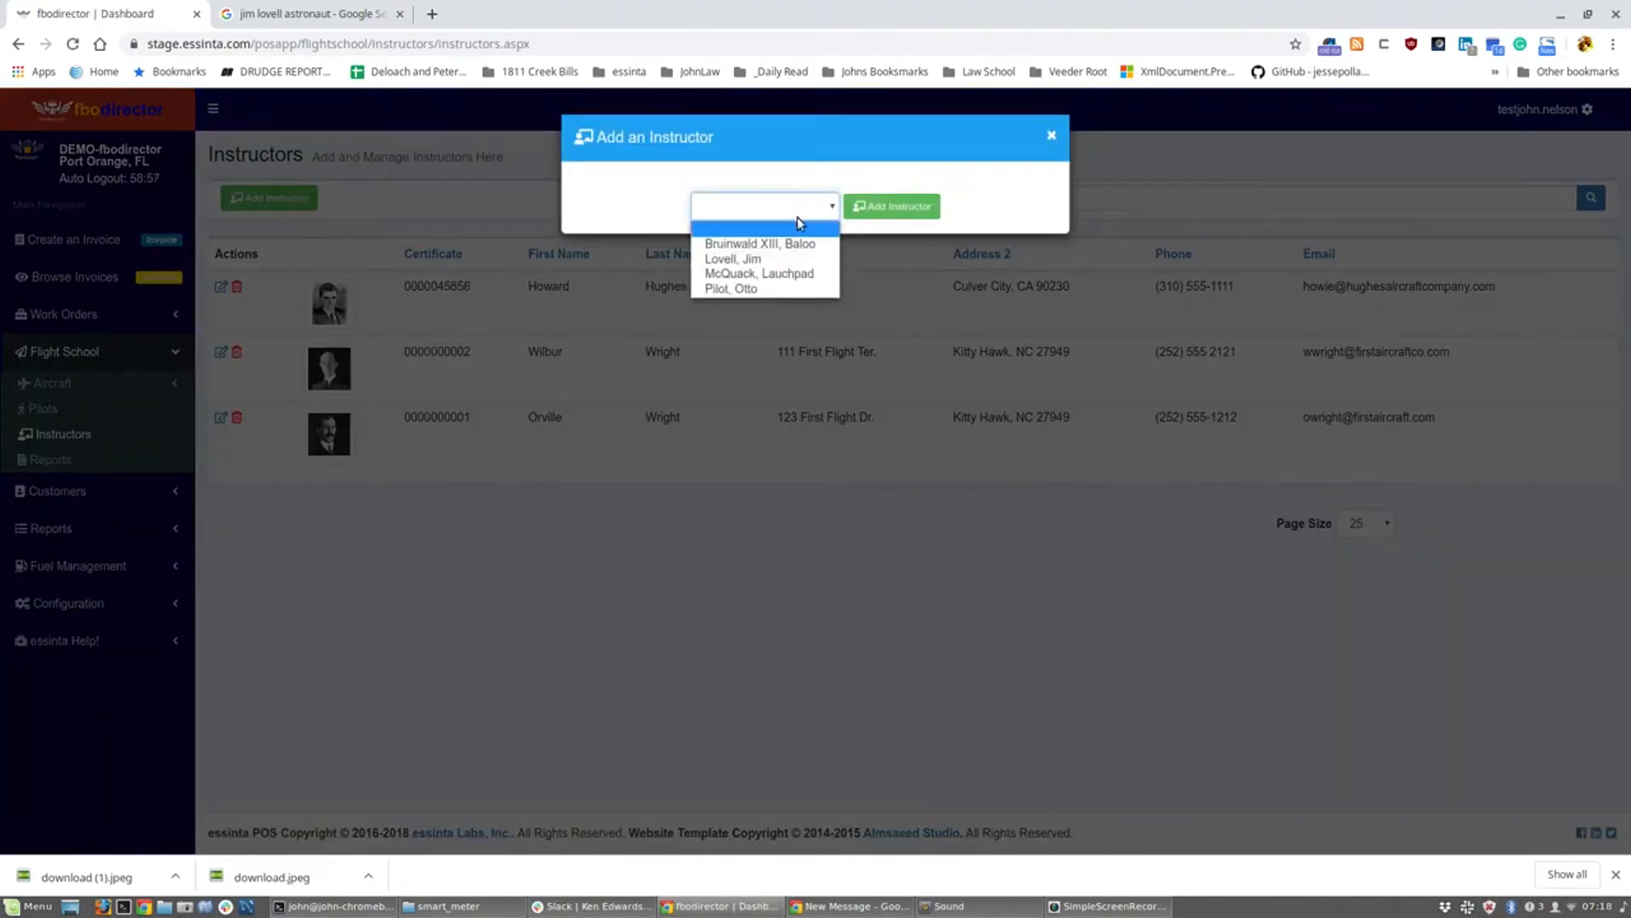
pyautogui.click(776, 285)
pyautogui.click(891, 209)
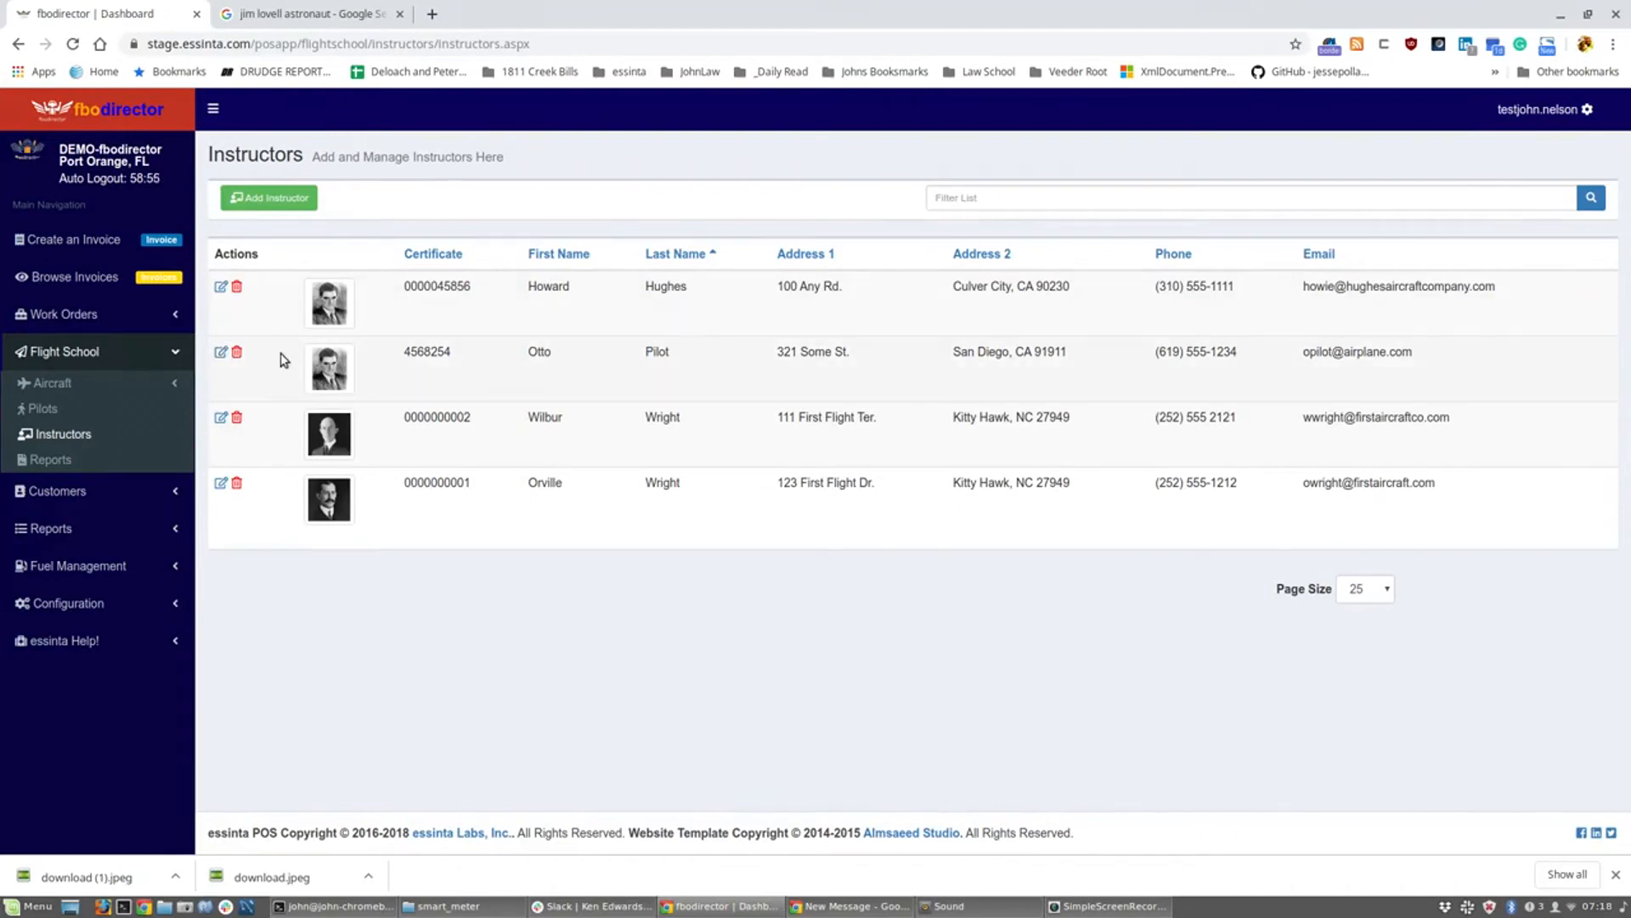
# Step: Edit the new instructor, pick a 1984 birth date, and view his Contact details
pyautogui.click(221, 355)
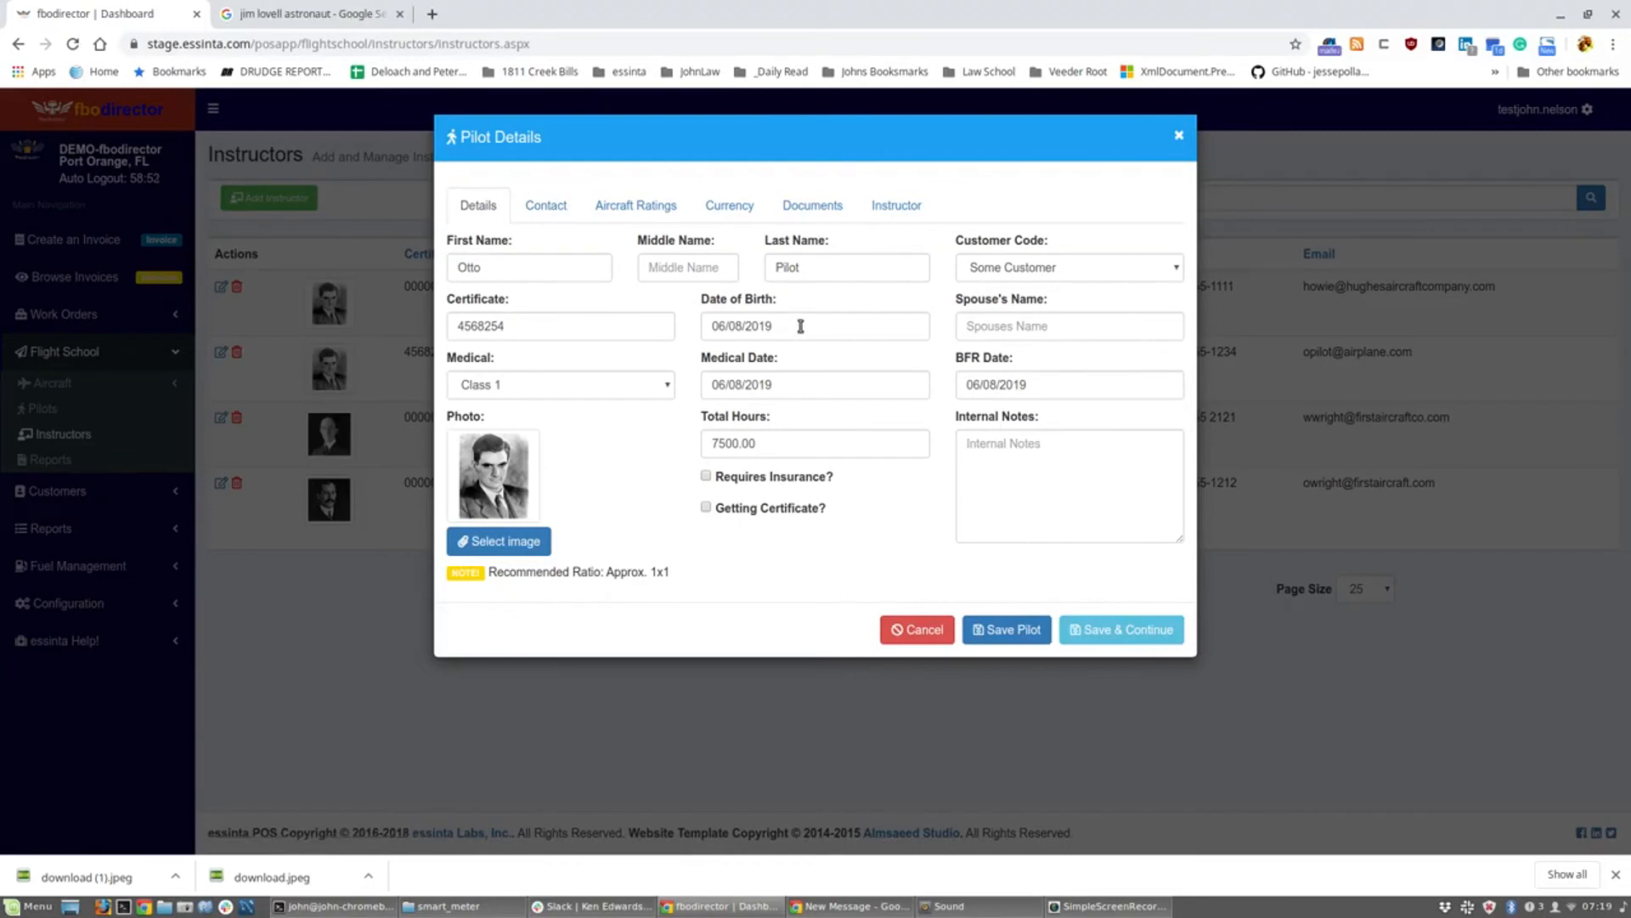
pyautogui.click(800, 331)
pyautogui.click(861, 374)
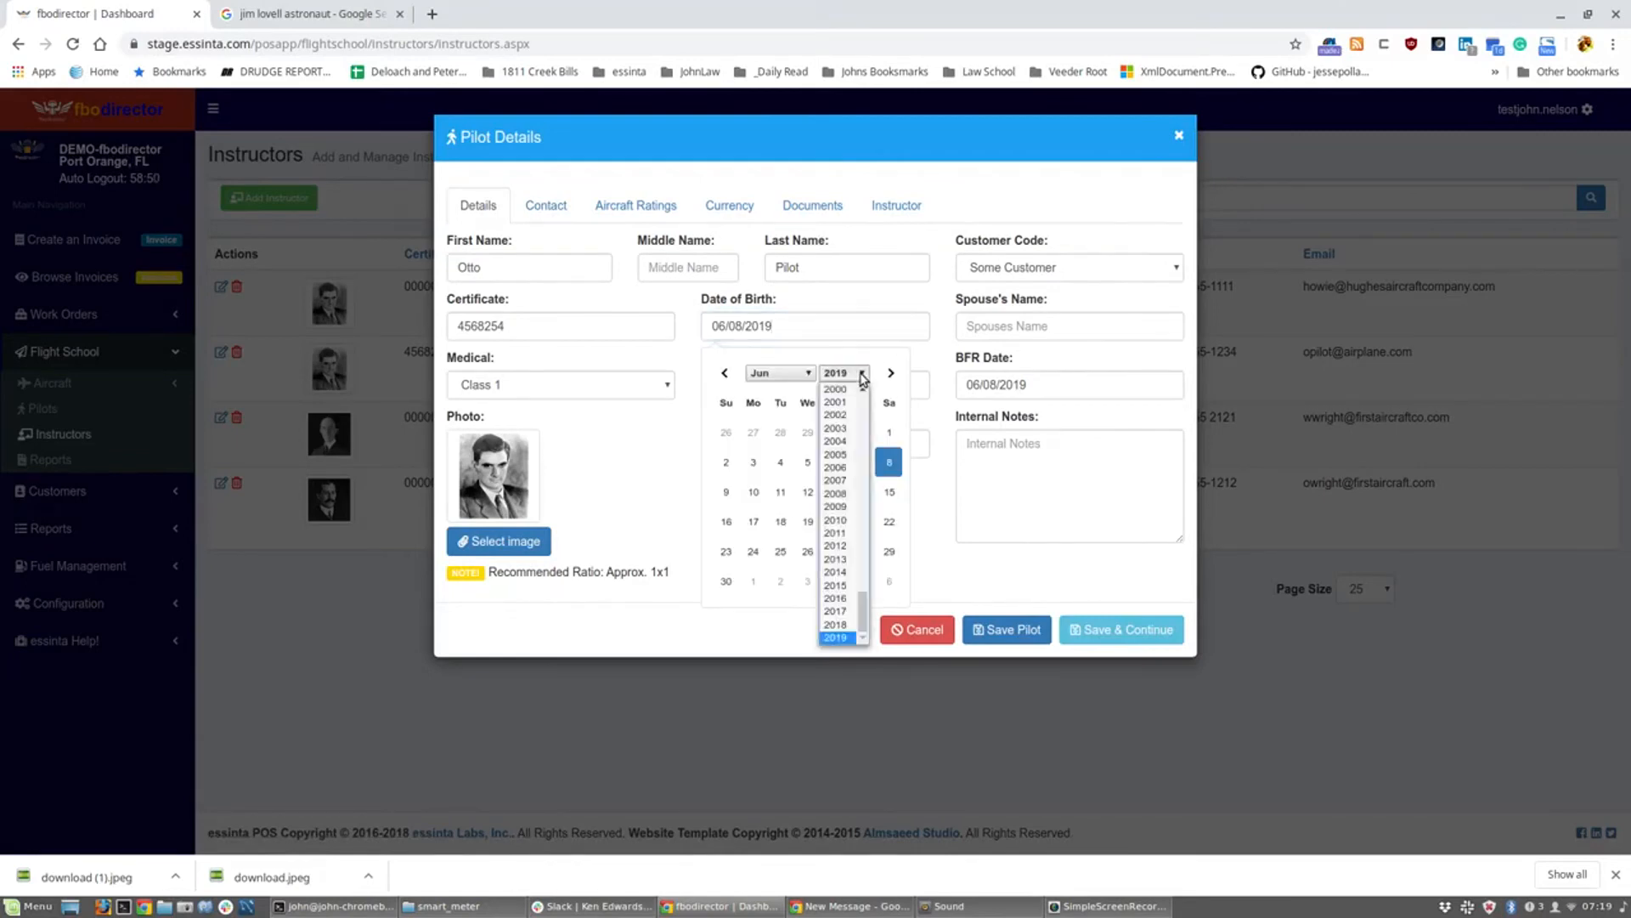
pyautogui.moveTo(862, 612); pyautogui.dragTo(858, 554)
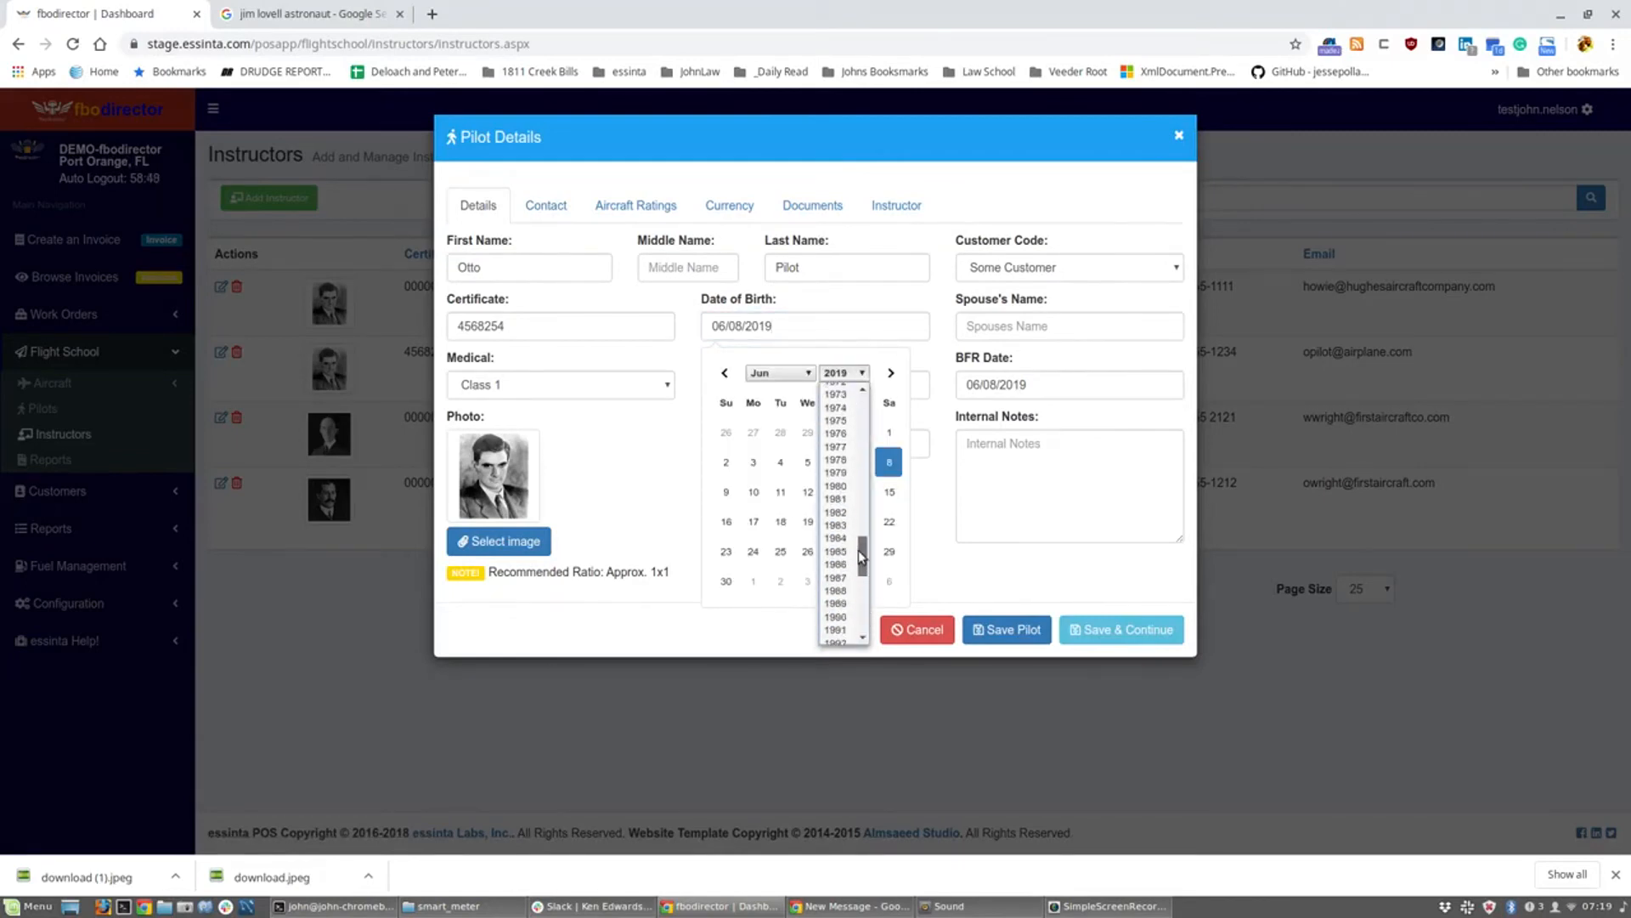
pyautogui.click(842, 541)
pyautogui.click(863, 513)
pyautogui.click(914, 357)
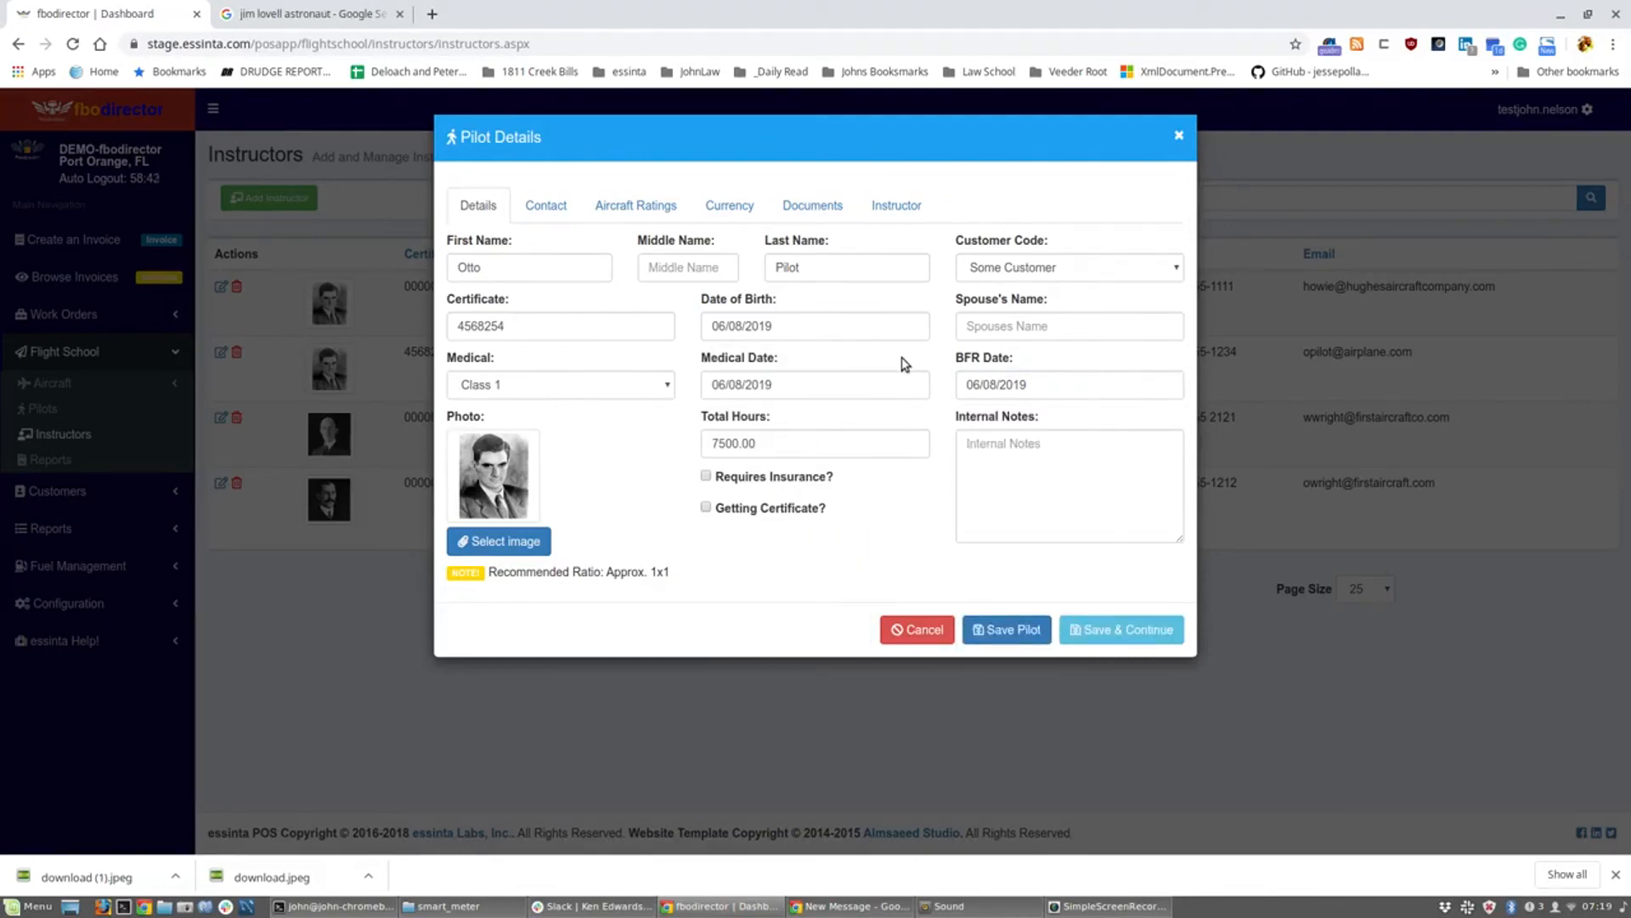
pyautogui.click(547, 216)
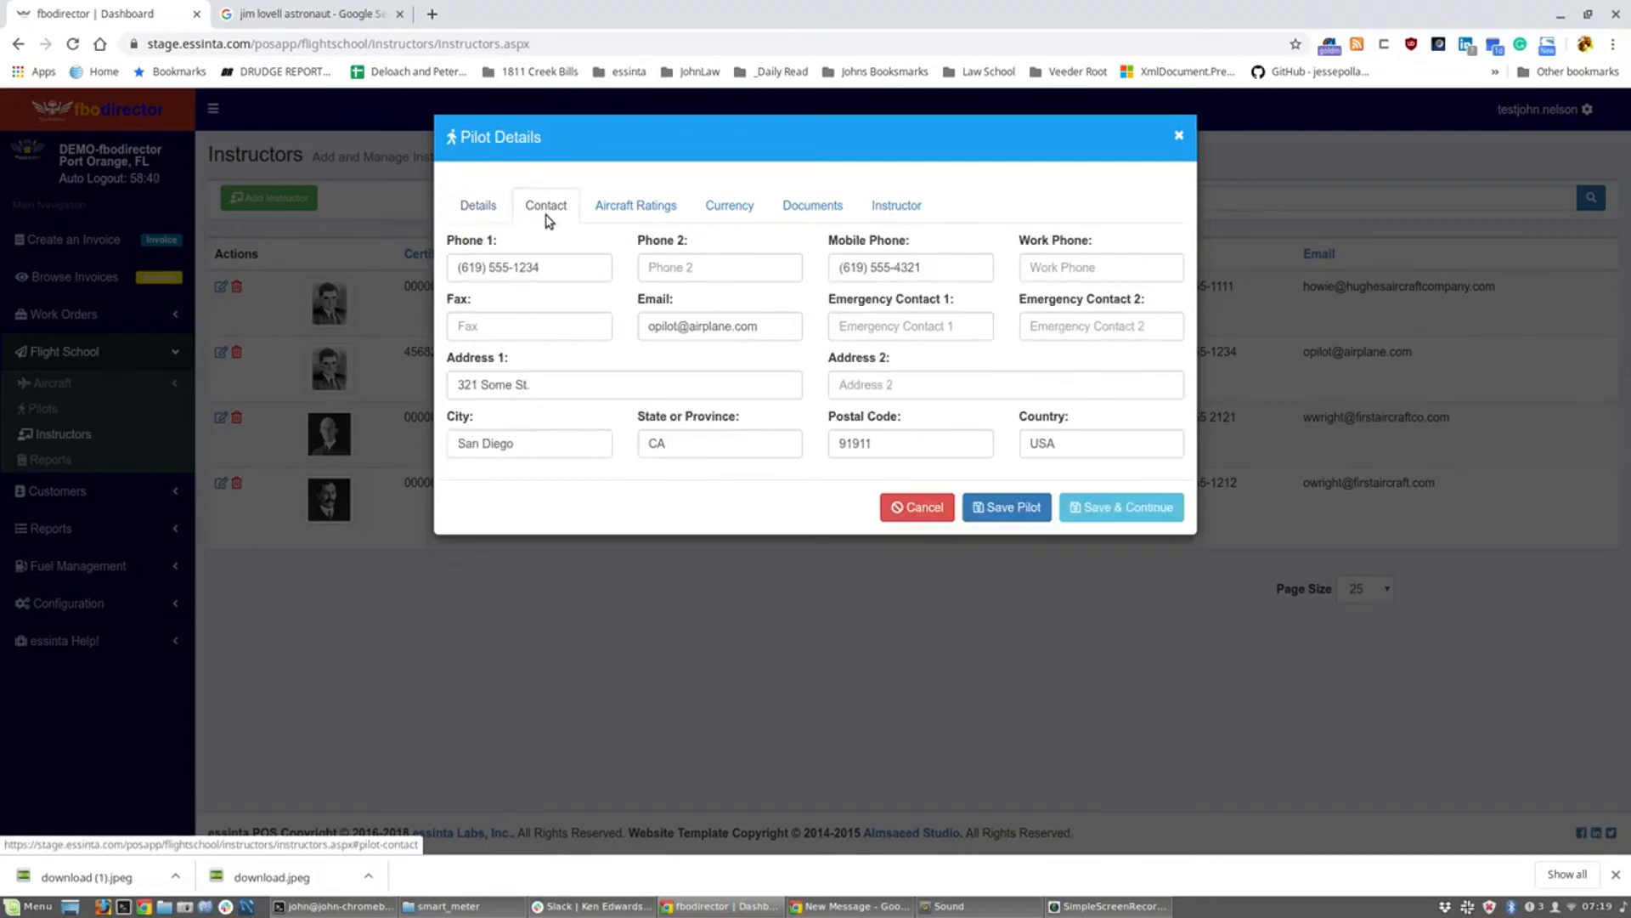
# Step: Check the instructor's aircraft ratings and currency-check items, ending on his documents section
pyautogui.click(630, 218)
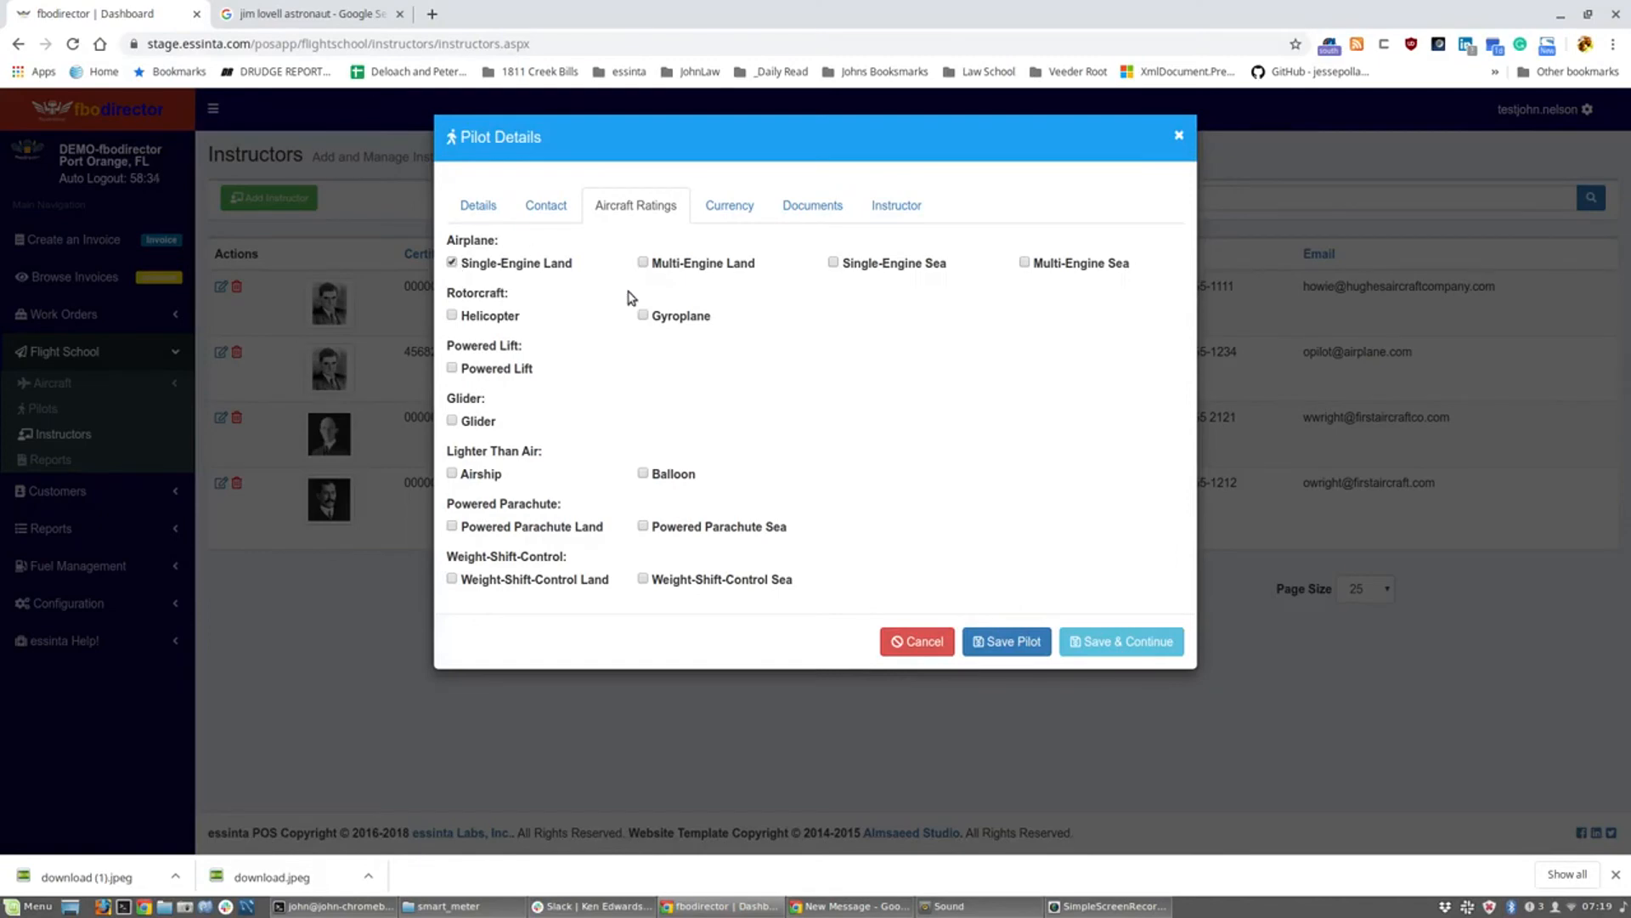
pyautogui.click(728, 207)
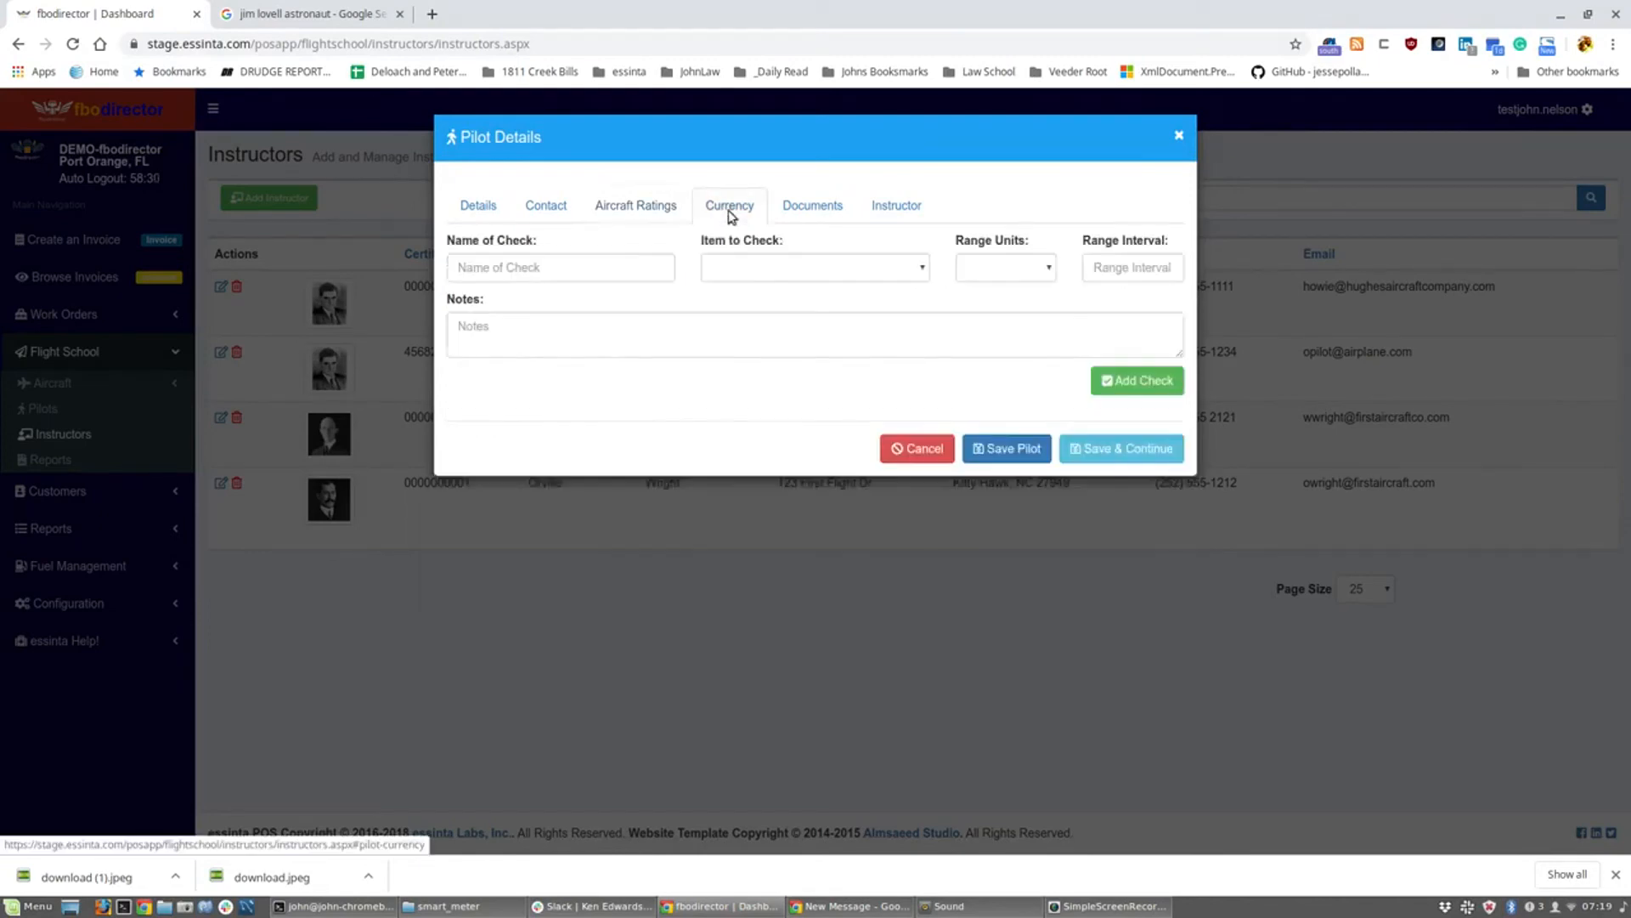
pyautogui.click(829, 267)
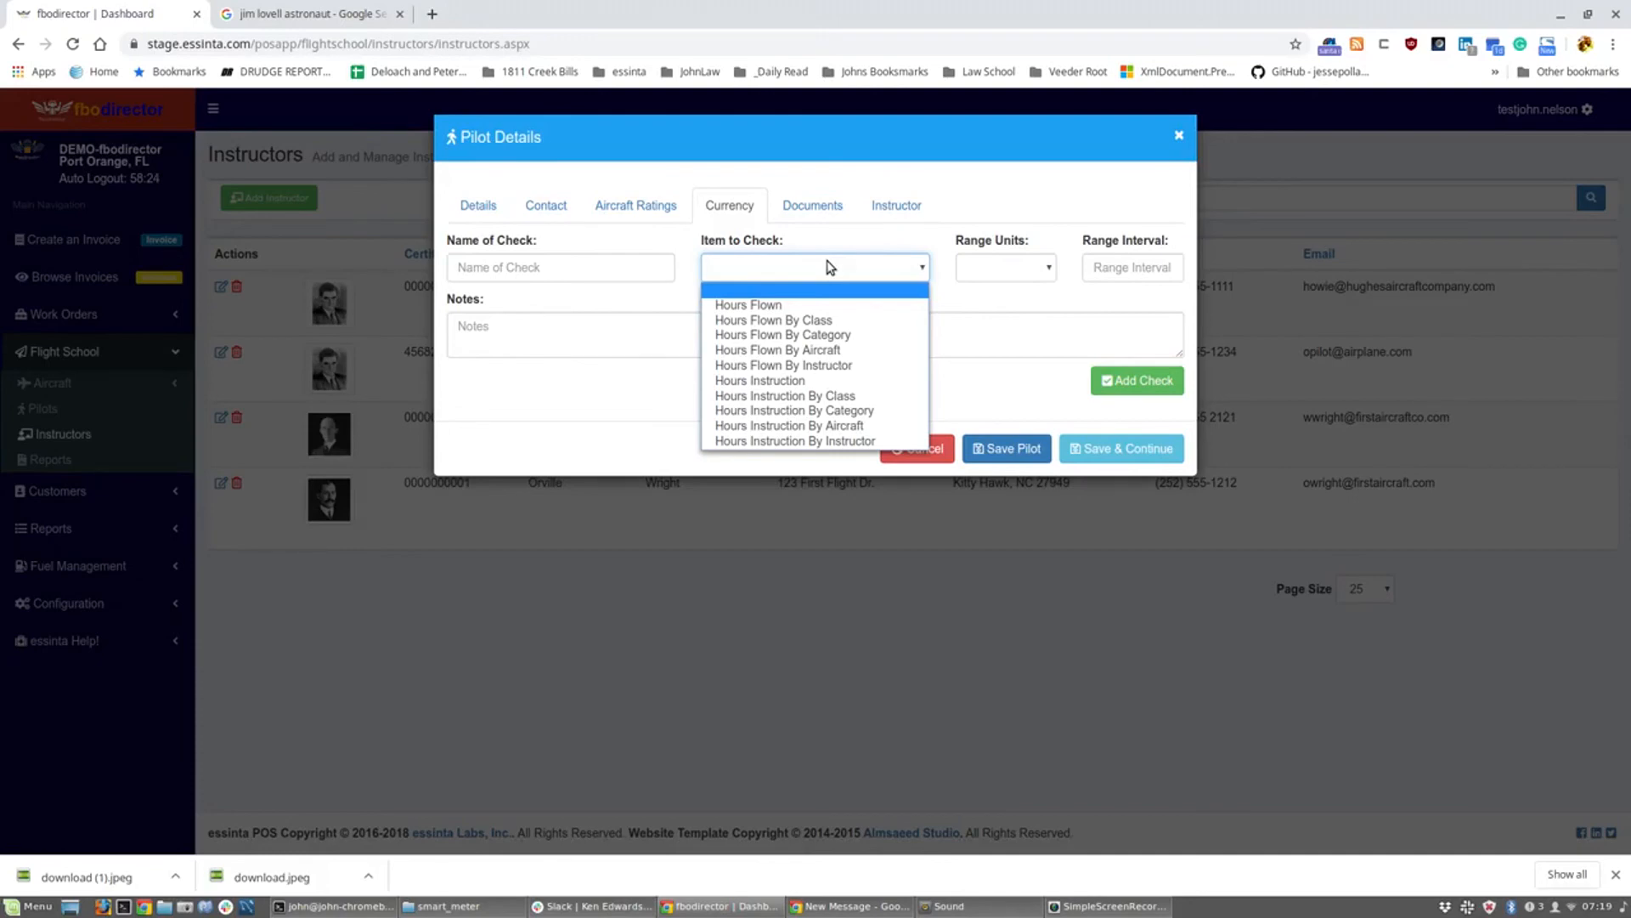
pyautogui.click(830, 267)
pyautogui.click(814, 206)
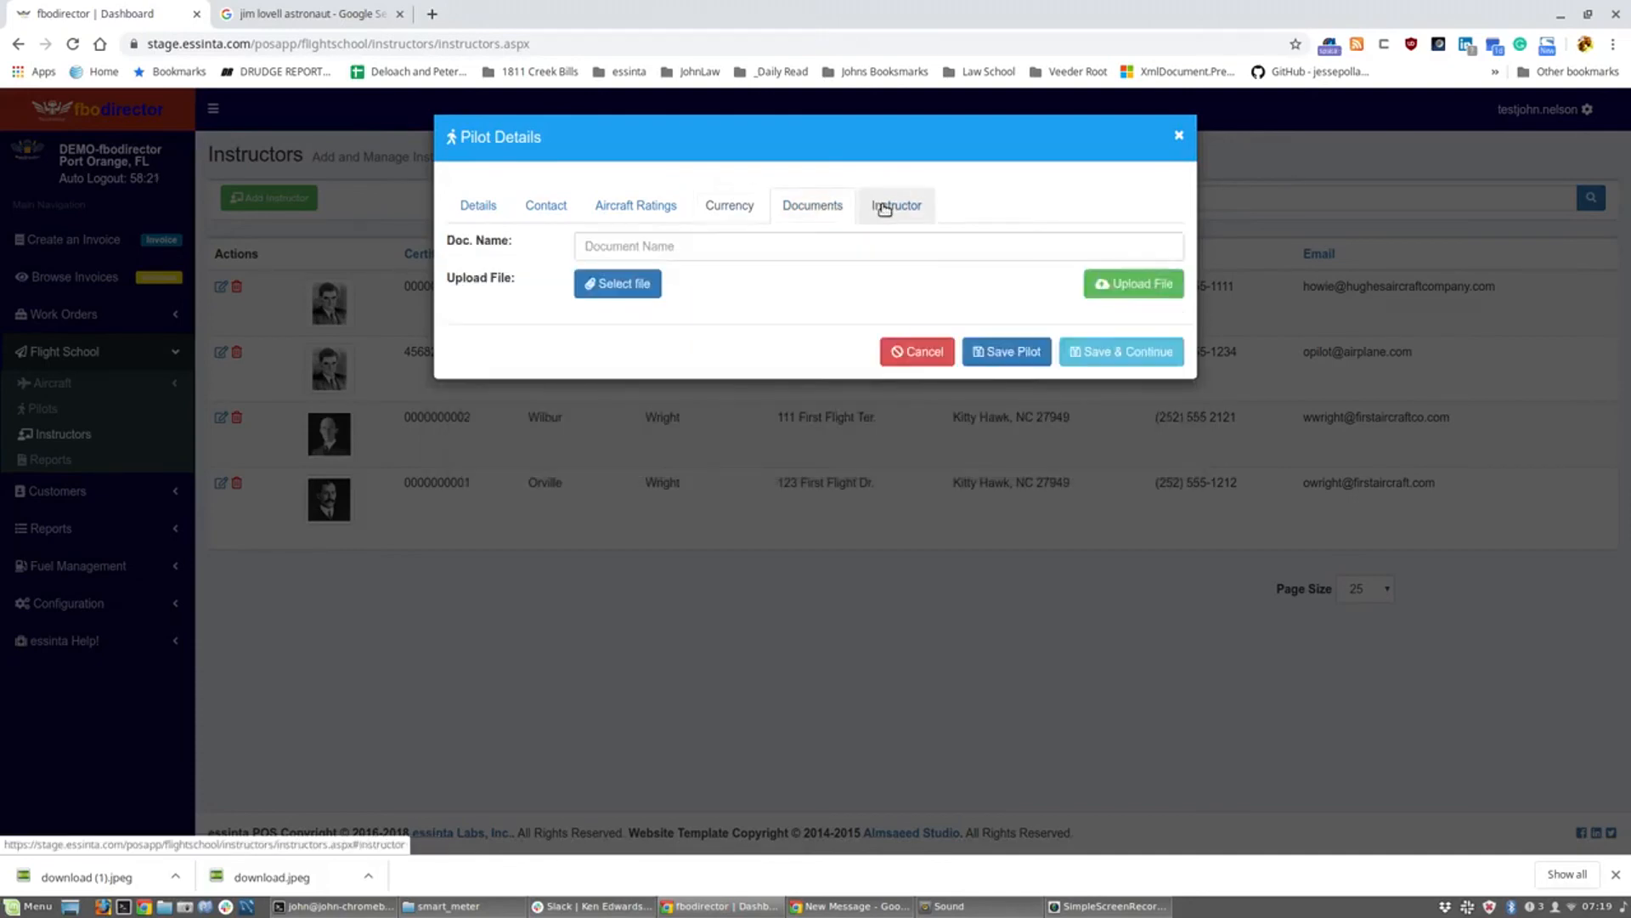
# Step: Set the instructor's billable product to Flight Instruction with a labor rate of 49
pyautogui.click(883, 209)
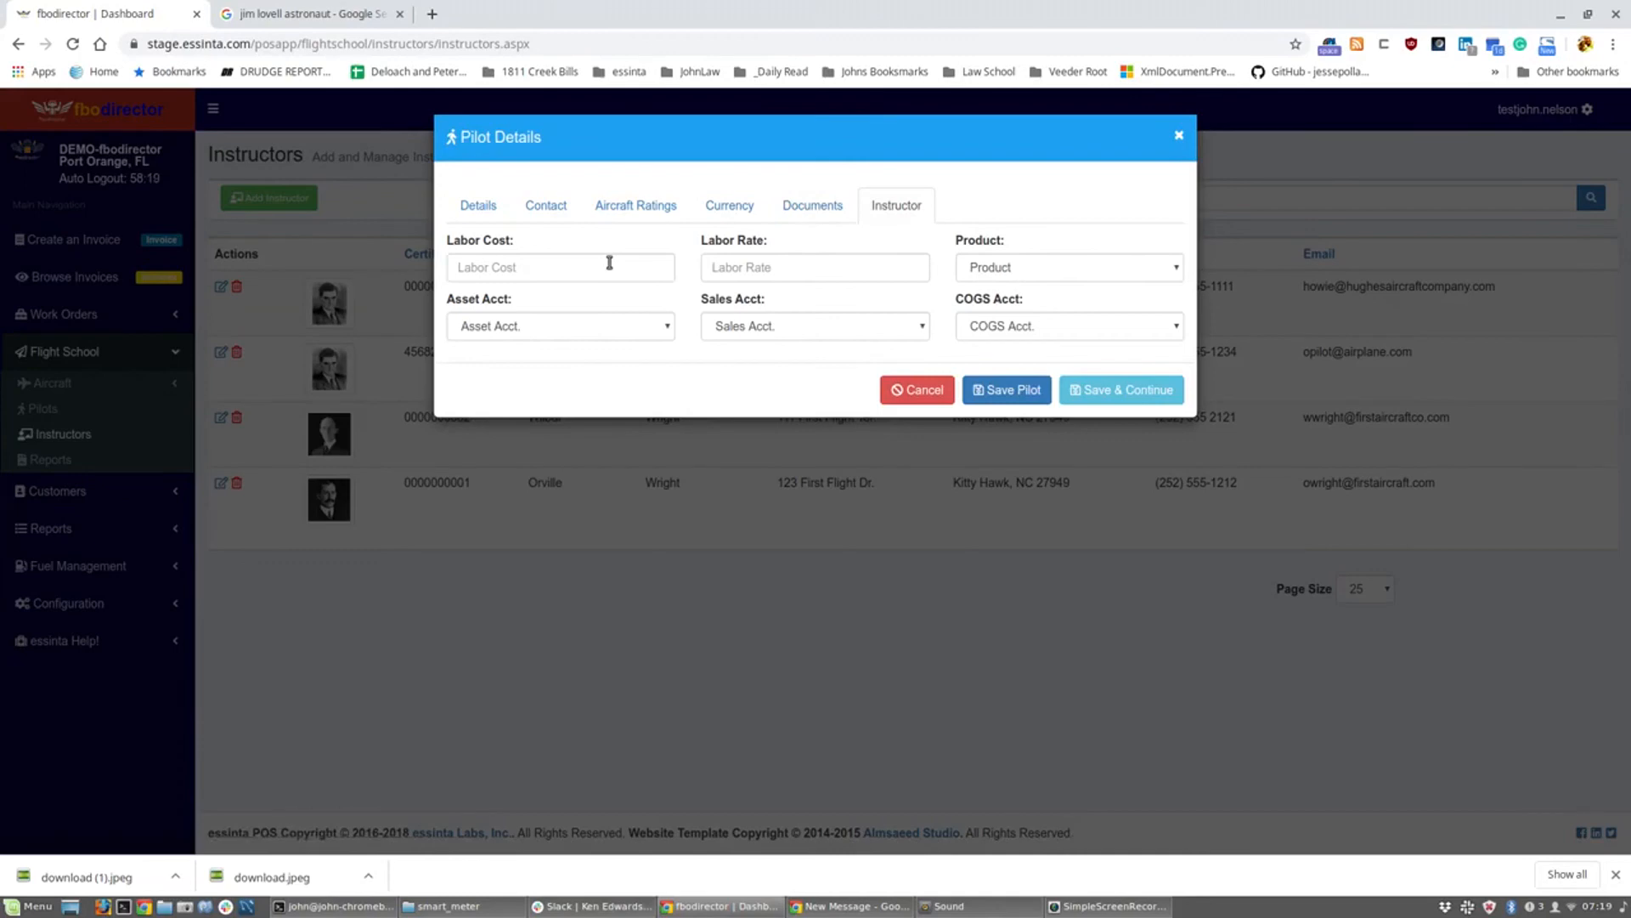
pyautogui.click(1071, 268)
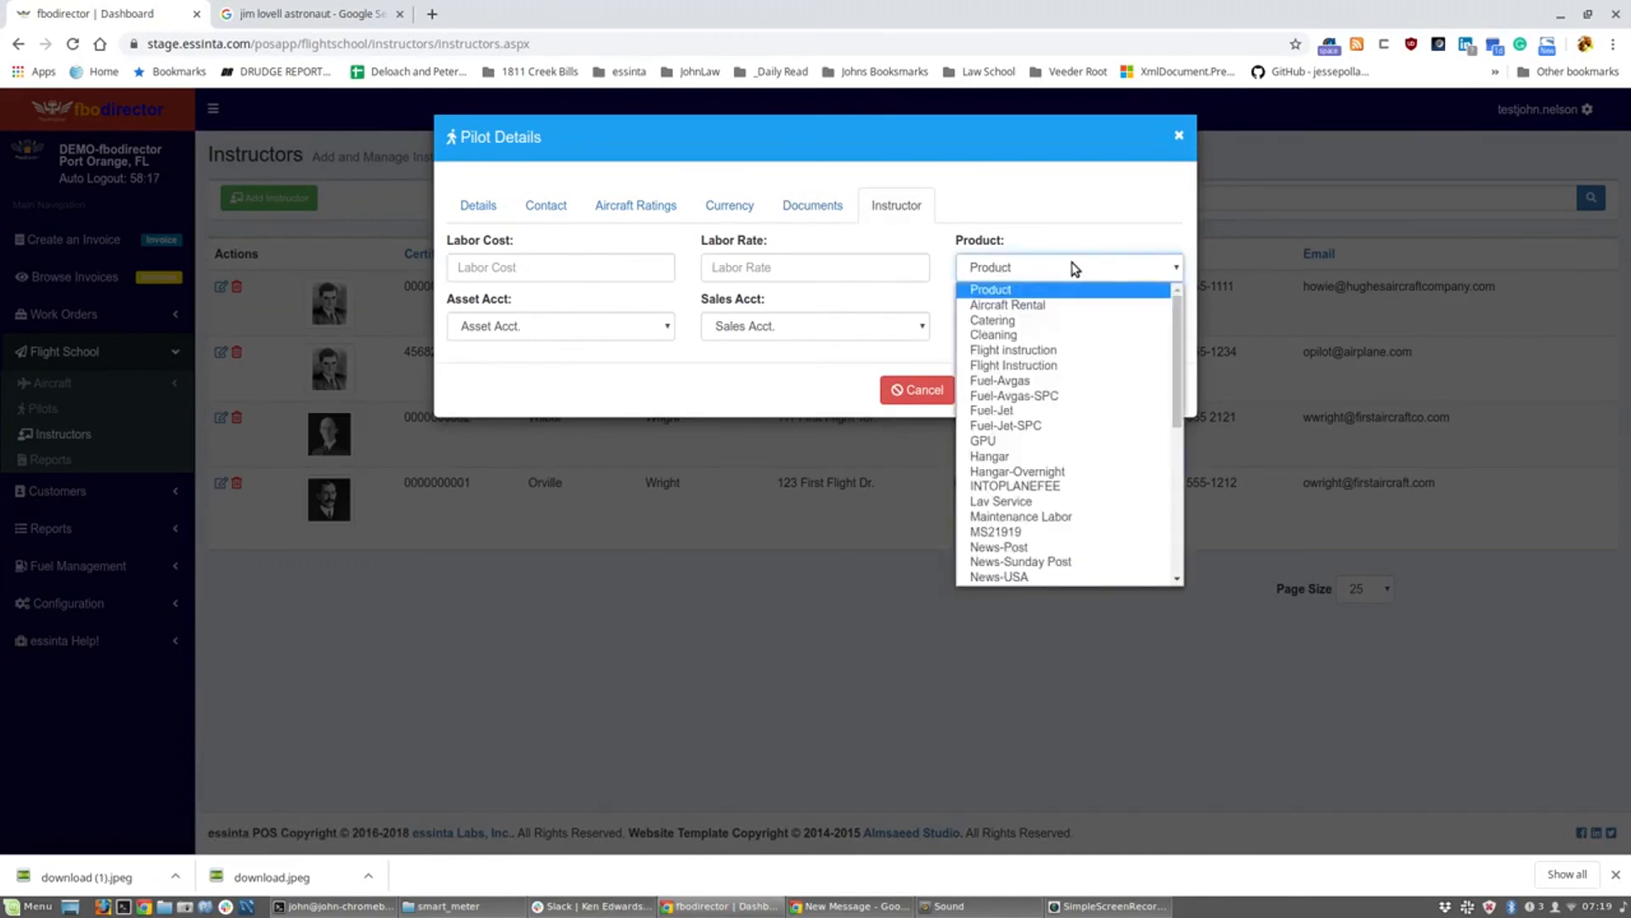
pyautogui.click(1118, 364)
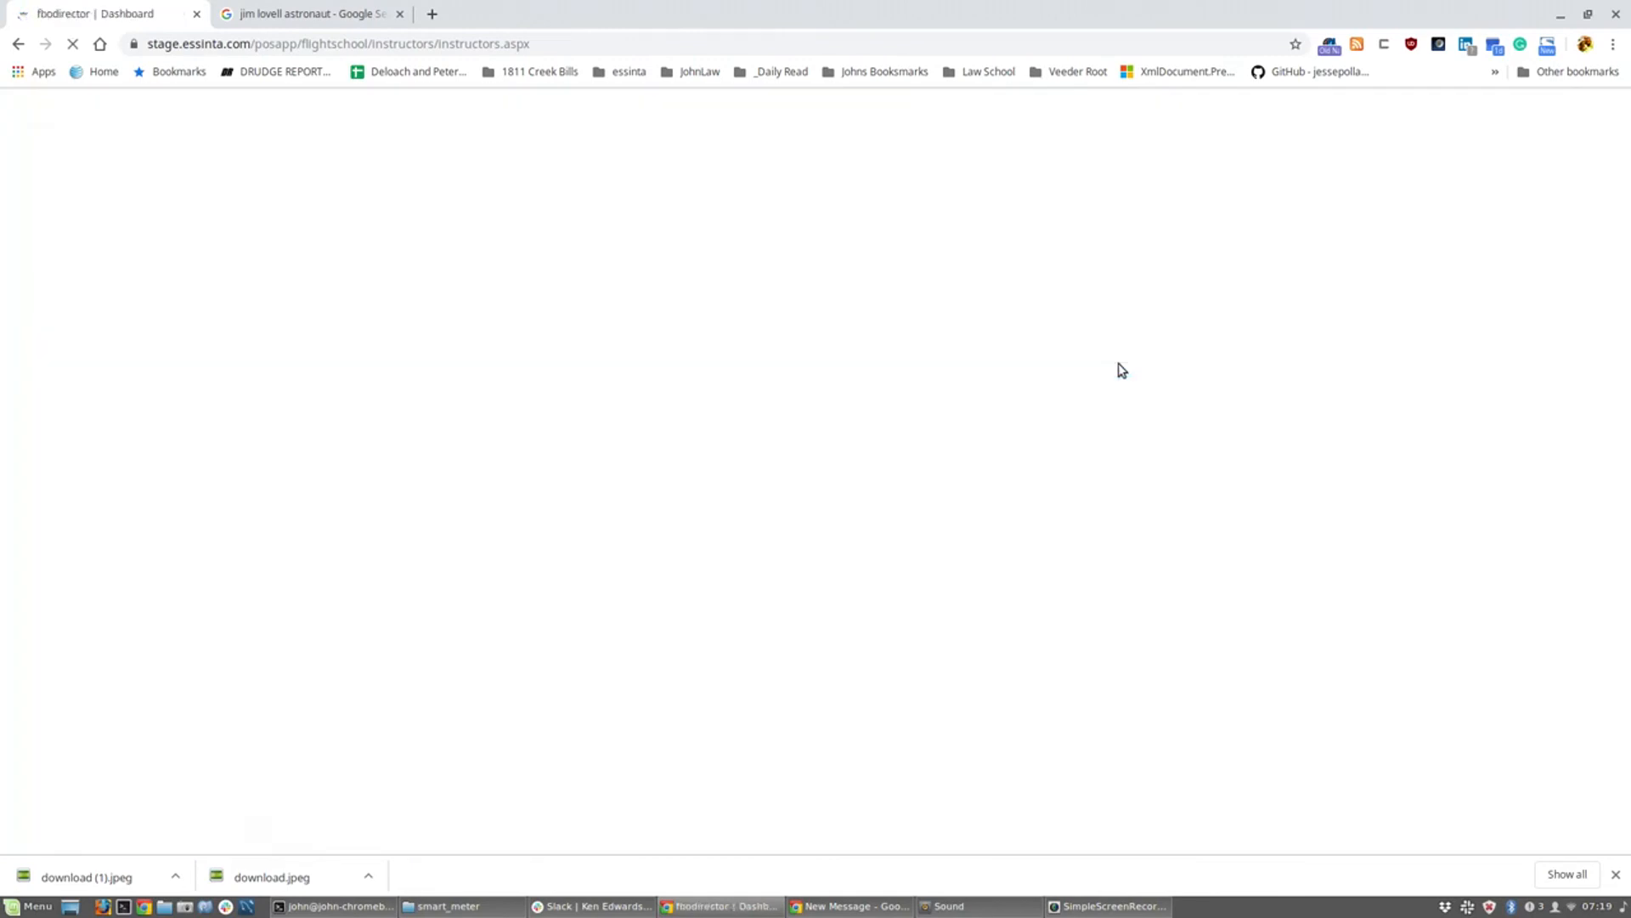
pyautogui.moveTo(806, 267); pyautogui.dragTo(656, 267)
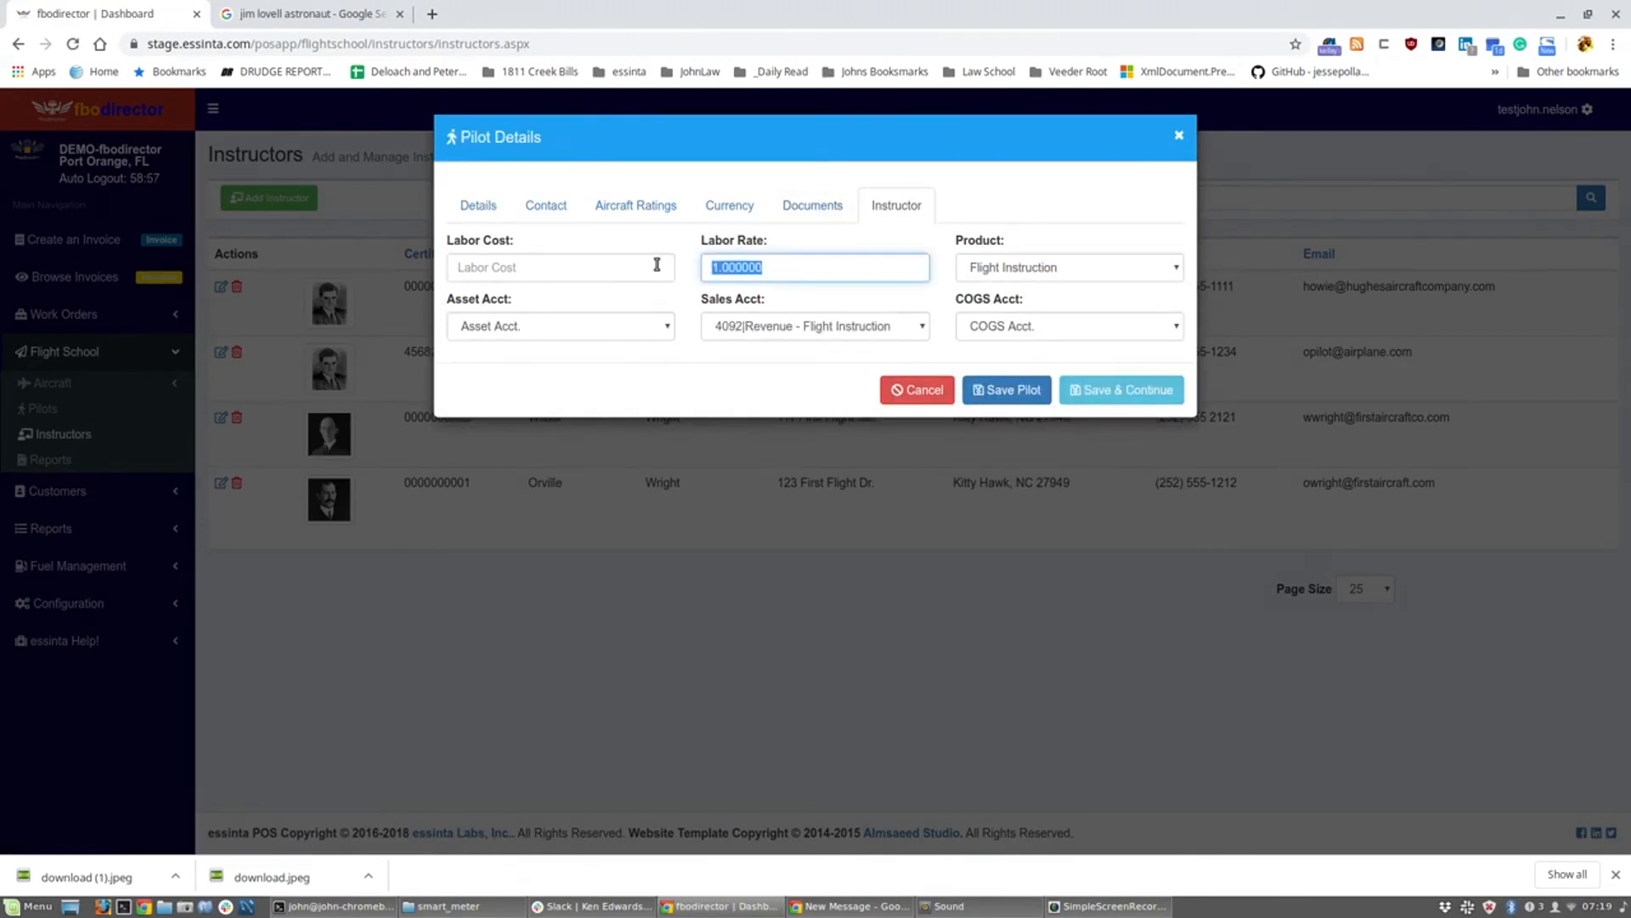
pyautogui.write('49')
pyautogui.click(819, 209)
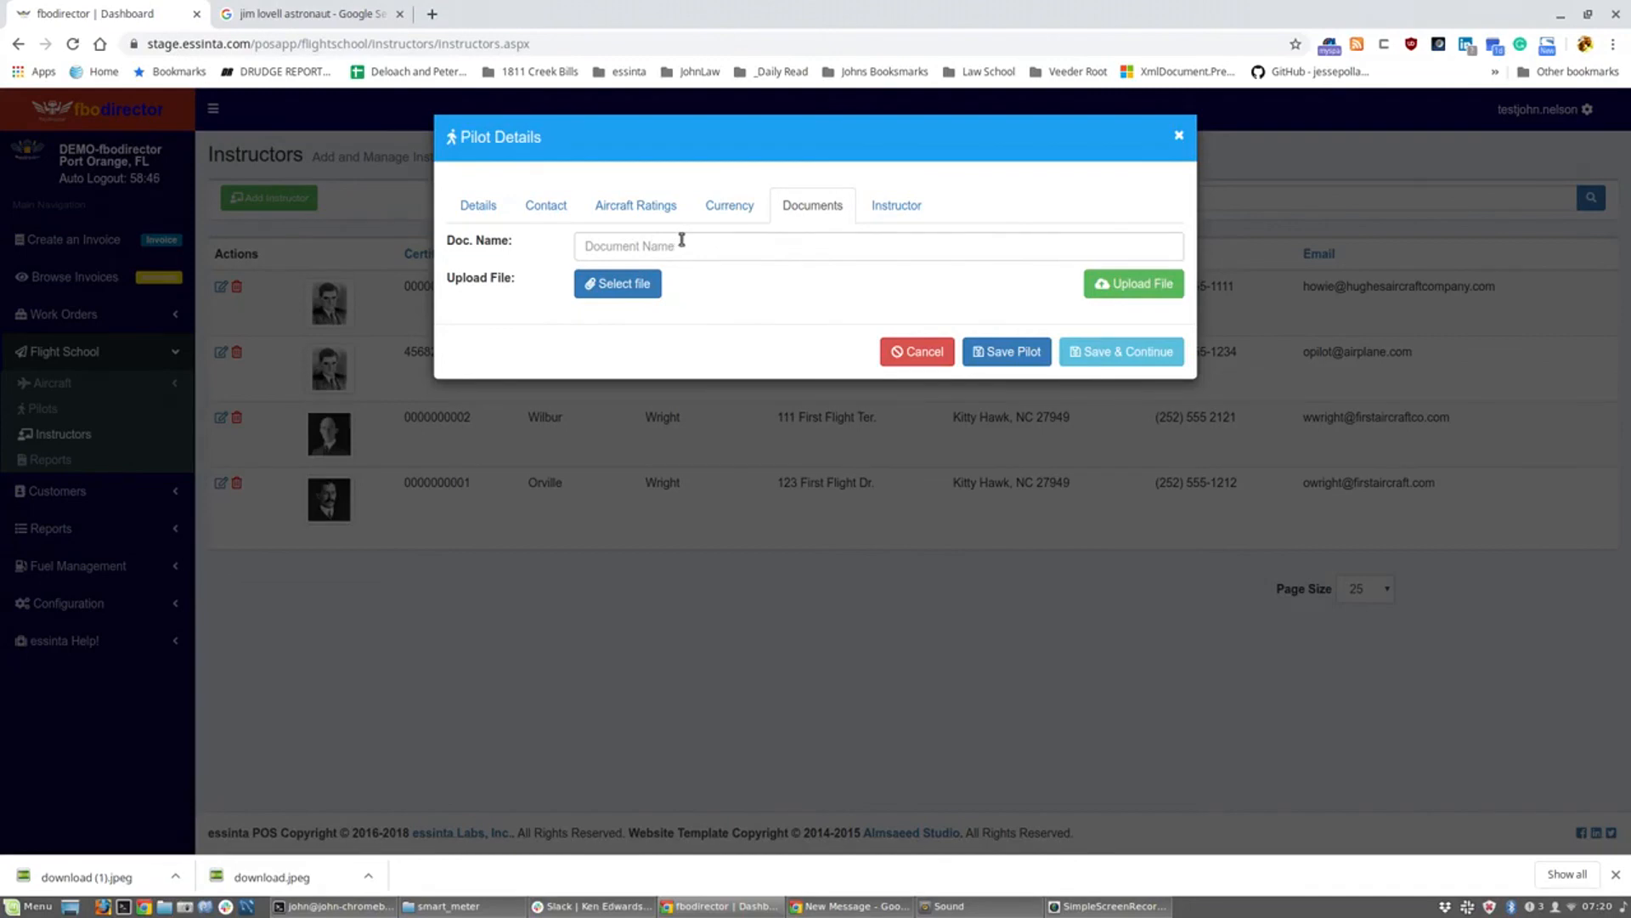
# Step: Save the instructor's Flight Instruction product and 49 labor rate to his pilot record
pyautogui.click(1155, 349)
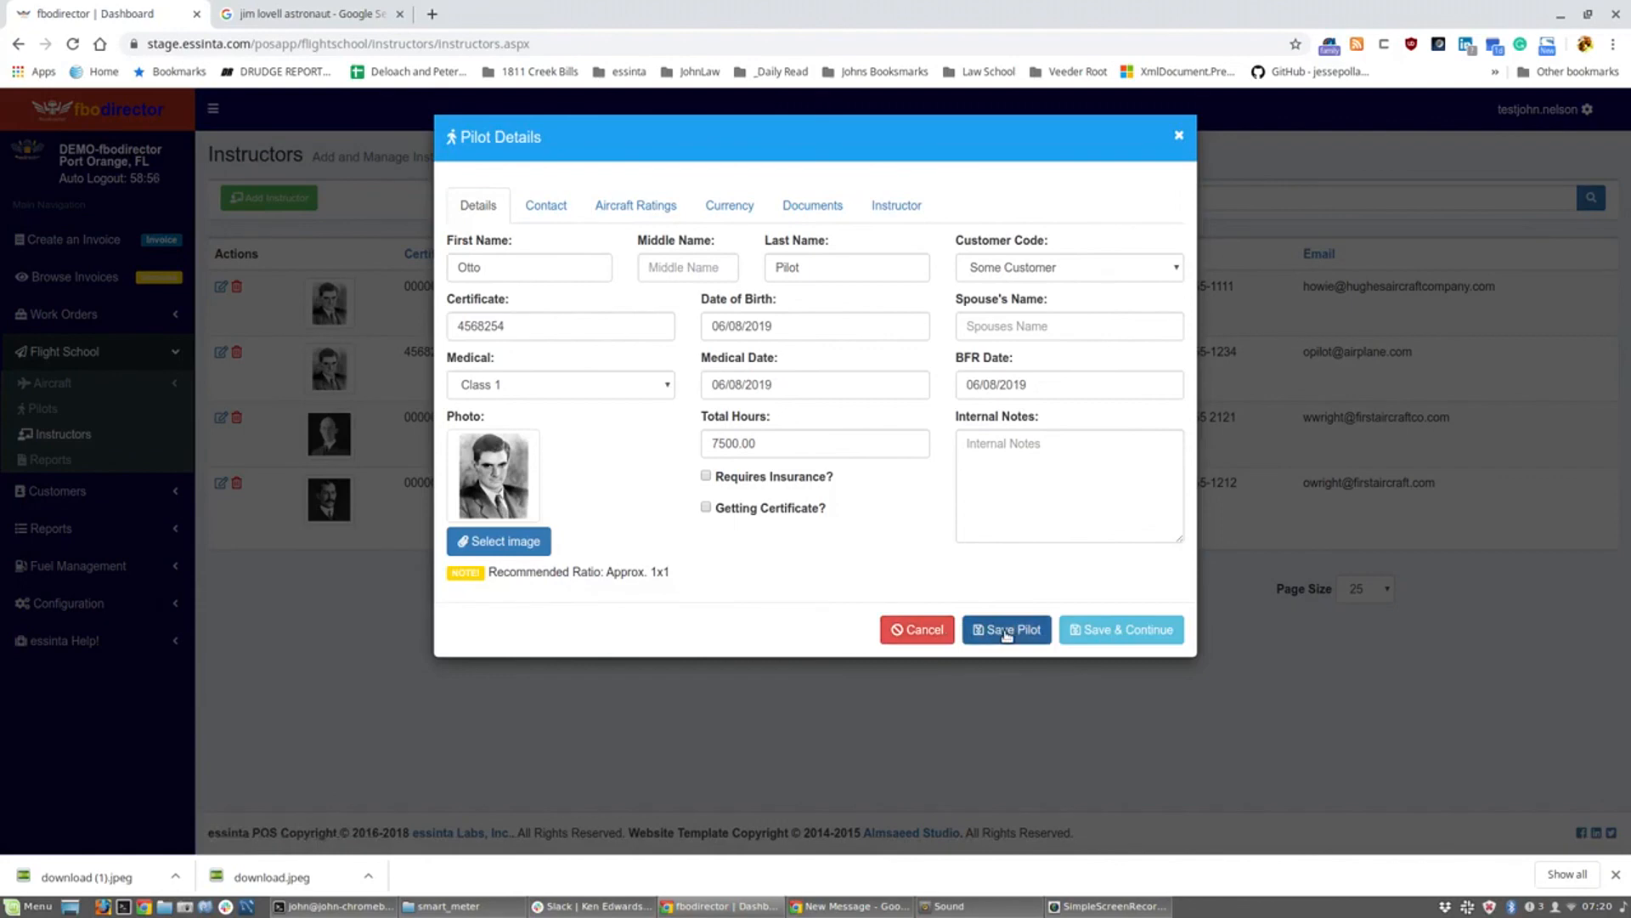
pyautogui.click(1006, 635)
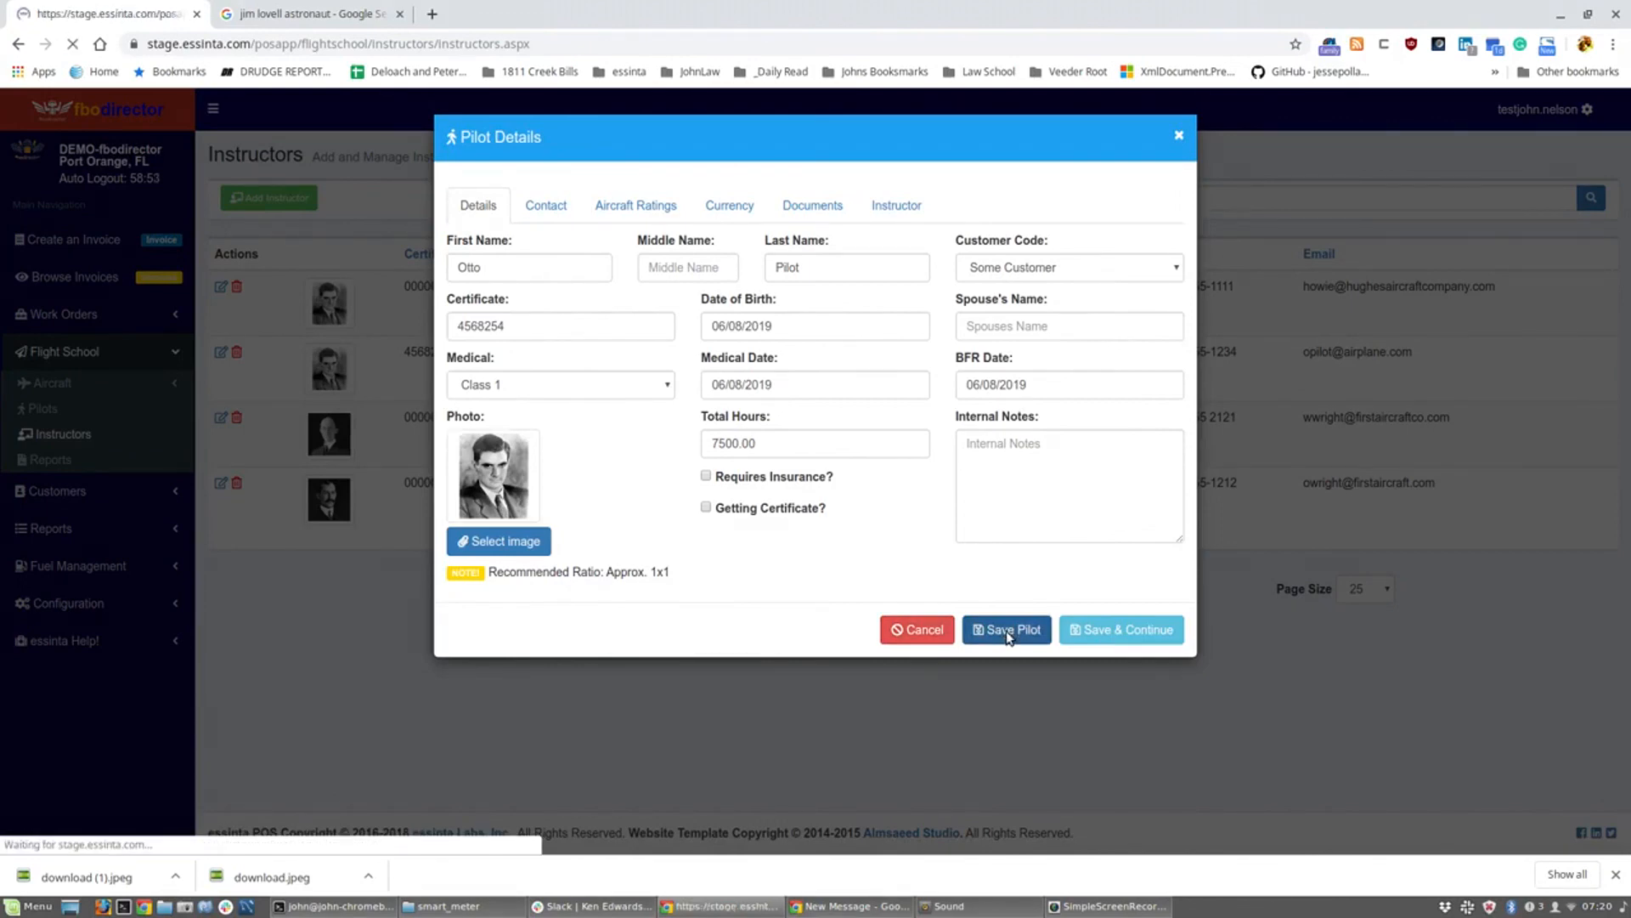